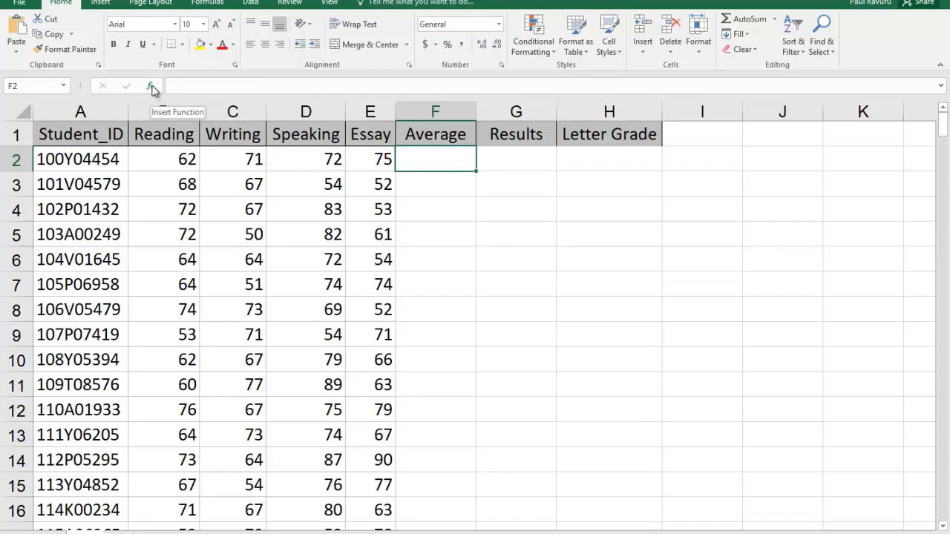
Step: Insert an AVERAGE function in cell F2 that averages the four test scores in B2:E2
{"action": "left_click", "coordinate": [206, 3]}
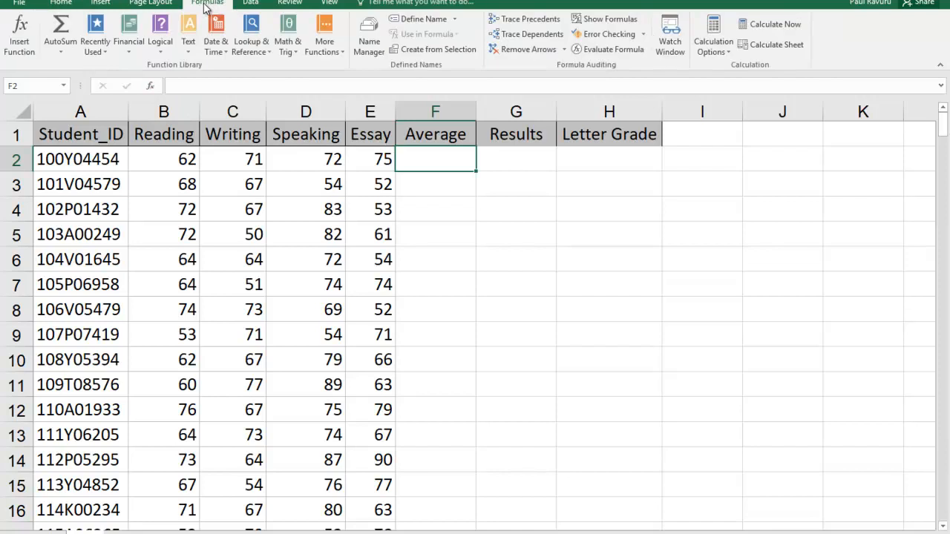
{"action": "left_click", "coordinate": [18, 37]}
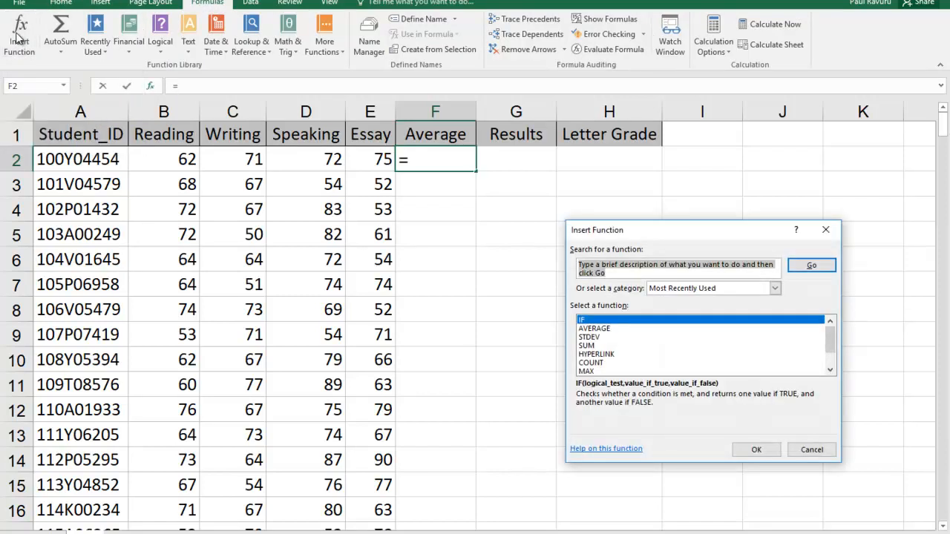
{"action": "left_click", "coordinate": [595, 328]}
{"action": "left_click", "coordinate": [769, 449]}
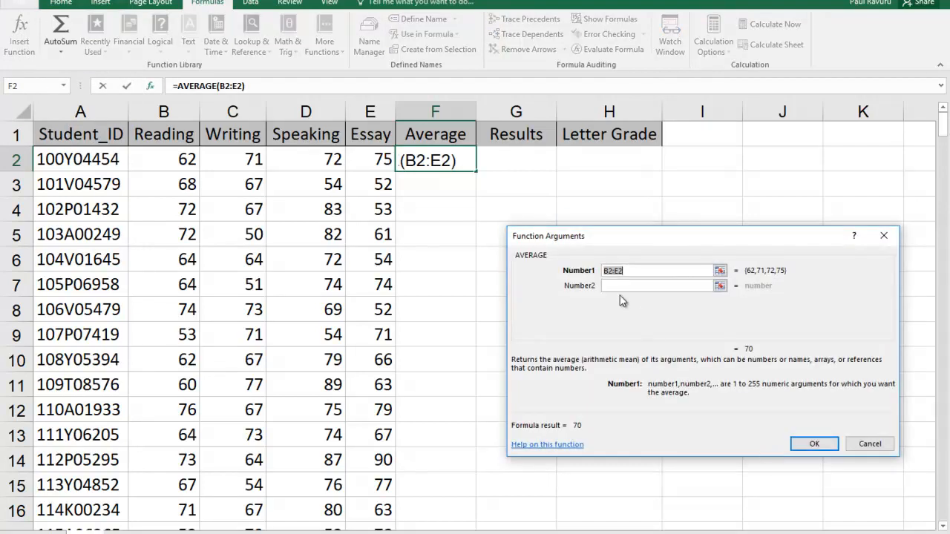
{"action": "left_click_drag", "start_coordinate": [179, 158], "coordinate": [357, 162]}
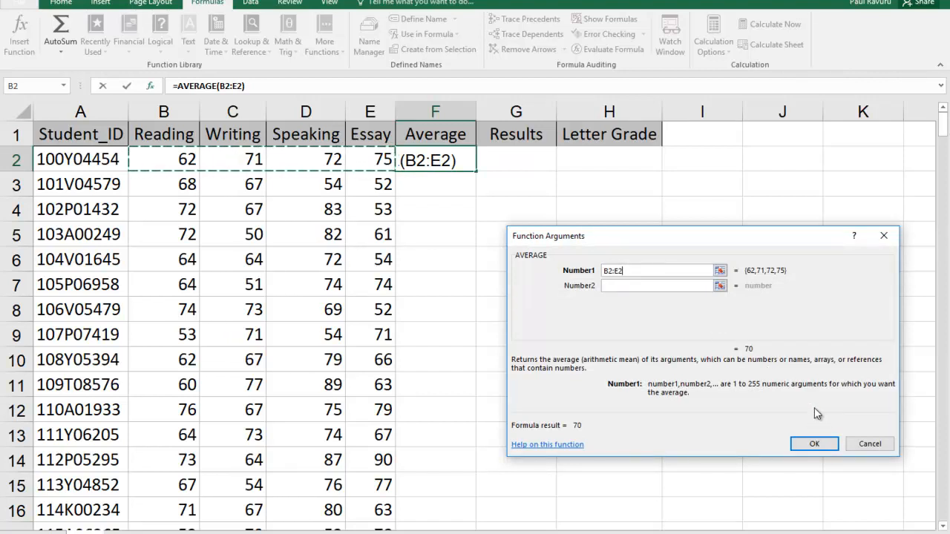
{"action": "left_click", "coordinate": [815, 444]}
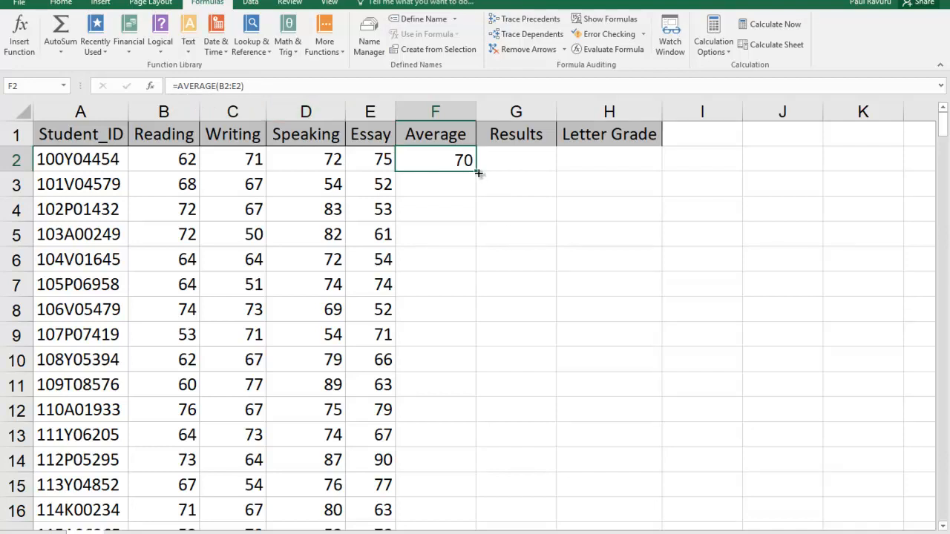
Step: Copy the AVERAGE formula from F2 down to F9, and from there through the remaining student rows of the Average column
{"action": "left_click_drag", "start_coordinate": [478, 173], "coordinate": [478, 337]}
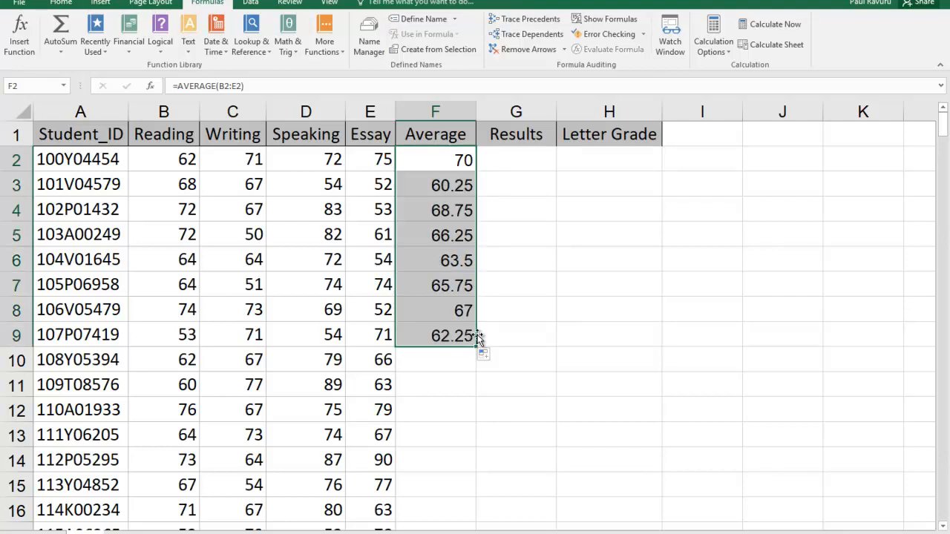
{"action": "scroll", "coordinate": [524, 363], "scroll_direction": "down", "scroll_amount": 20}
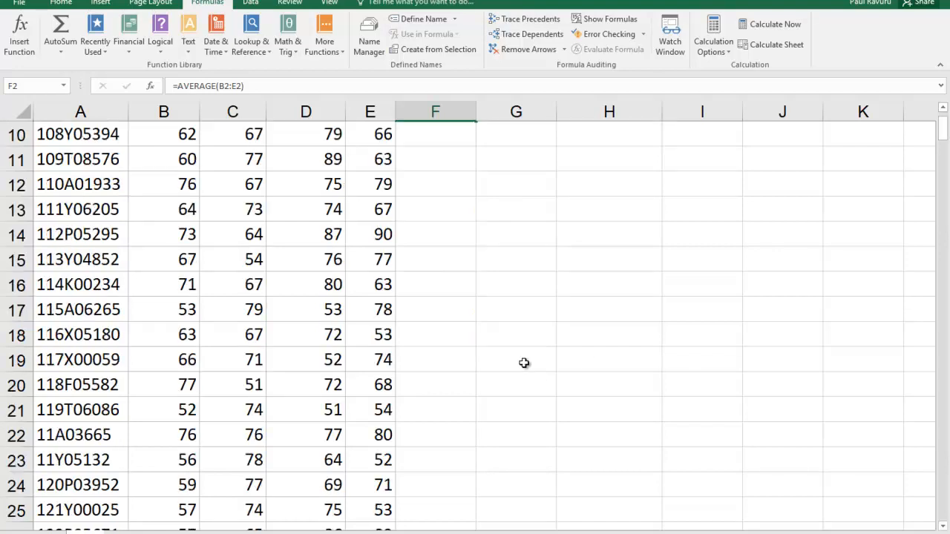
{"action": "scroll", "coordinate": [524, 363], "scroll_direction": "down", "scroll_amount": 20}
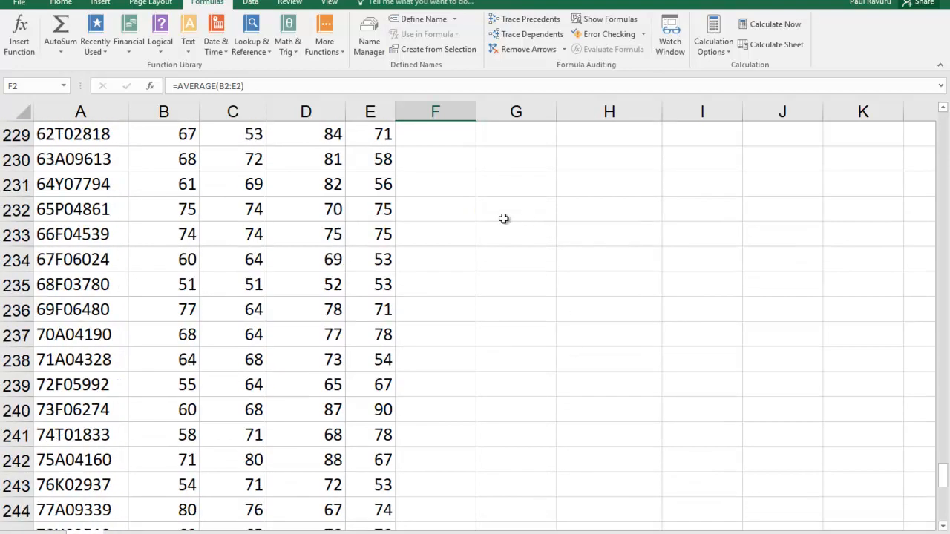
{"action": "scroll", "coordinate": [503, 219], "scroll_direction": "up", "scroll_amount": 20}
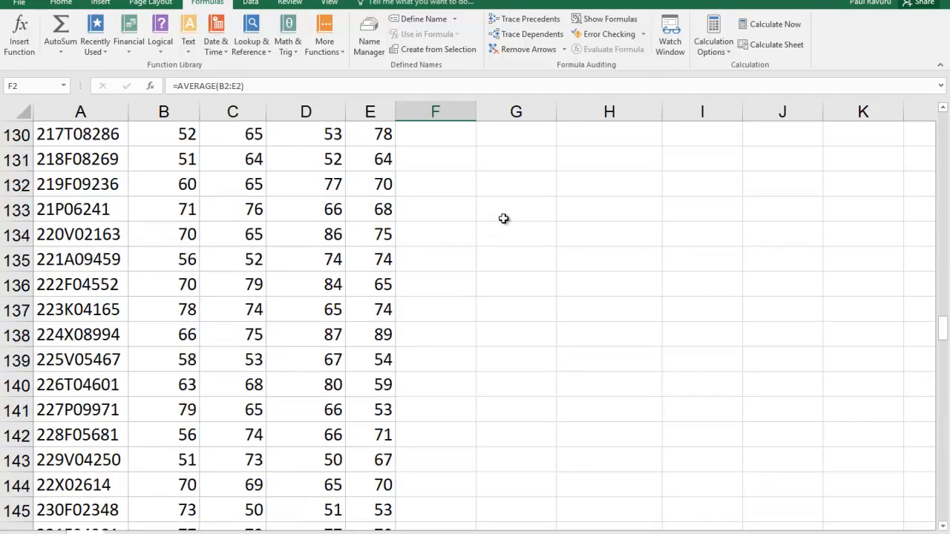
{"action": "scroll", "coordinate": [503, 218], "scroll_direction": "up", "scroll_amount": 20}
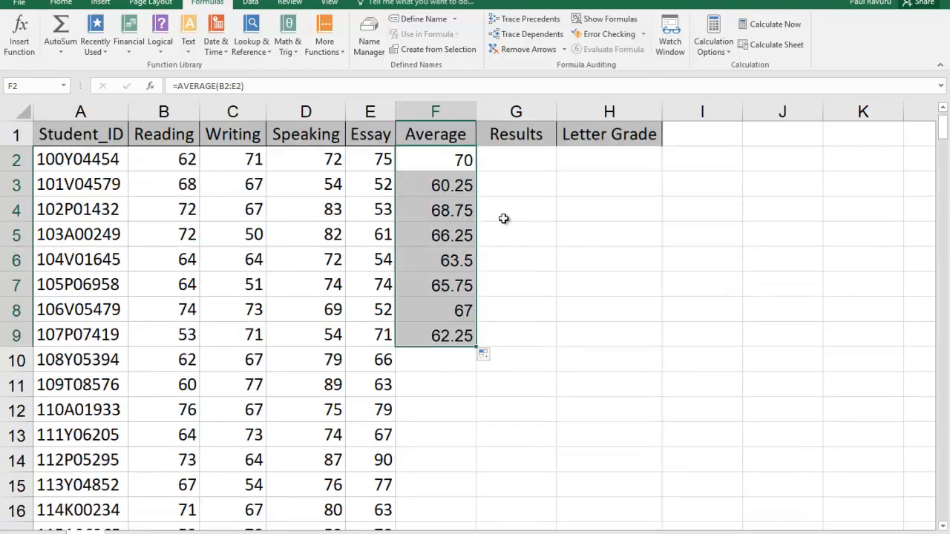
{"action": "left_click", "coordinate": [463, 360]}
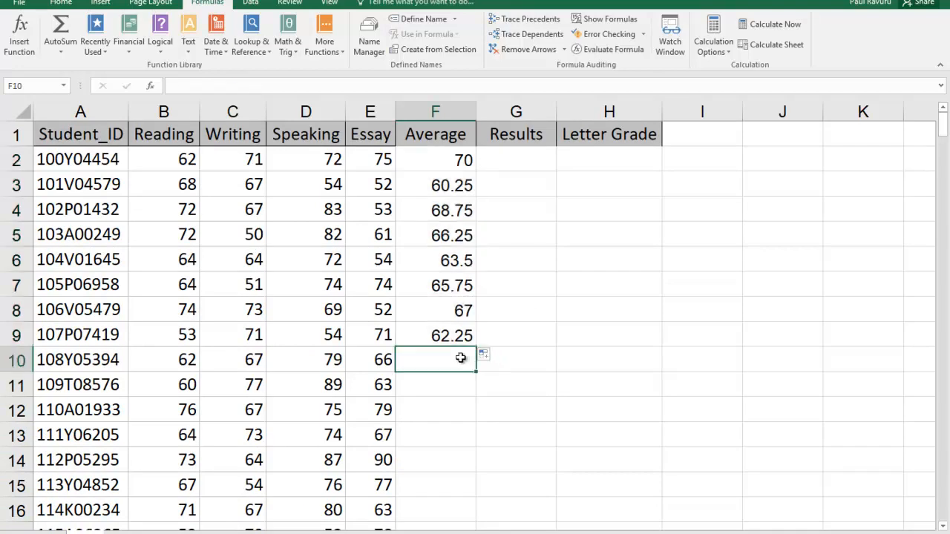
{"action": "left_click", "coordinate": [459, 335]}
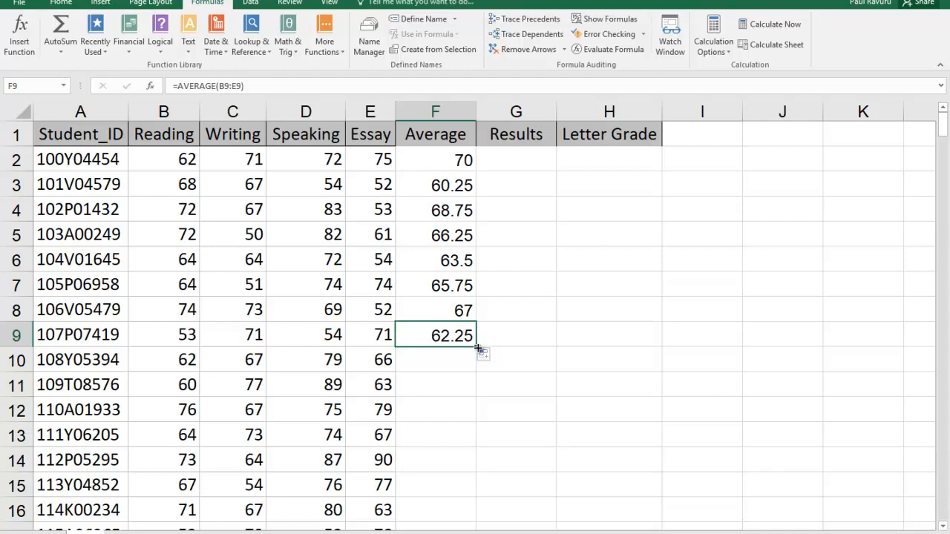
{"action": "double_click", "coordinate": [475, 347]}
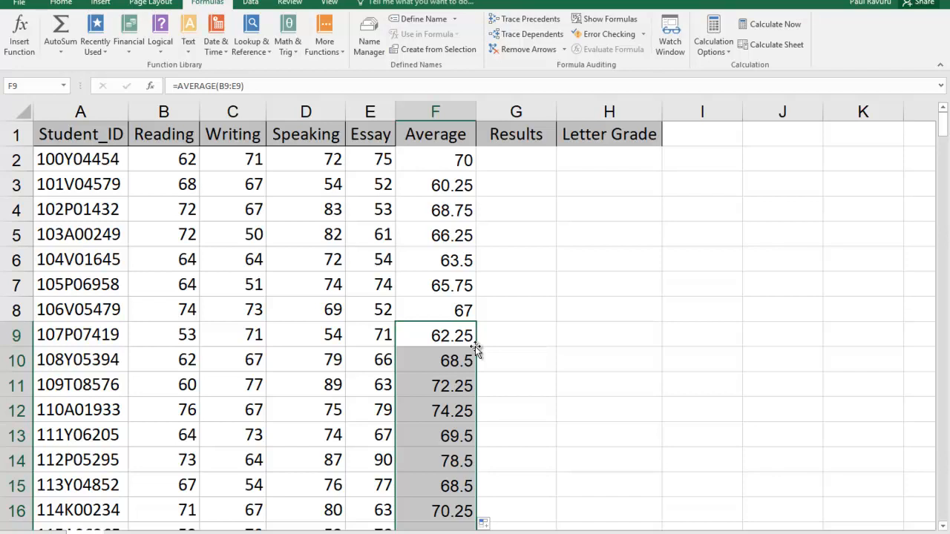
Step: Examine the filled formulas down the Average column and return to its header in F1
{"action": "key", "text": "Down"}
{"action": "key", "text": "Down"}
{"action": "key", "text": "Down"}
{"action": "key", "text": "Down"}
{"action": "key", "text": "Down"}
{"action": "key", "text": "Down"}
{"action": "key", "text": "Down"}
{"action": "key", "text": "Down"}
{"action": "key", "text": "Down"}
{"action": "key", "text": "Down"}
{"action": "key", "text": "Down"}
{"action": "key", "text": "Down"}
{"action": "key", "text": "Down"}
{"action": "key", "text": "Down"}
{"action": "key", "text": "Down"}
{"action": "key", "text": "Down"}
{"action": "key", "text": "Down"}
{"action": "key", "text": "Down"}
{"action": "key", "text": "Down"}
{"action": "key", "text": "Down"}
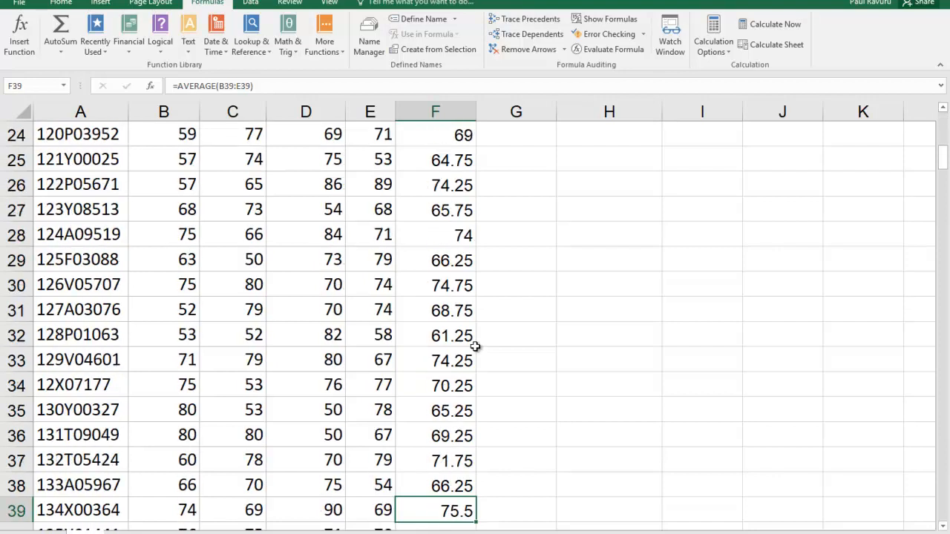
{"action": "key", "text": "Down"}
{"action": "key", "text": "Down"}
{"action": "key", "text": "Down"}
{"action": "key", "text": "Down"}
{"action": "key", "text": "Down"}
{"action": "key", "text": "Down"}
{"action": "key", "text": "Down"}
{"action": "key", "text": "Down"}
{"action": "key", "text": "Down"}
{"action": "key", "text": "Down"}
{"action": "key", "text": "Down"}
{"action": "key", "text": "Down"}
{"action": "key", "text": "Down"}
{"action": "key", "text": "Down"}
{"action": "key", "text": "Down"}
{"action": "key", "text": "Down"}
{"action": "key", "text": "Down"}
{"action": "key", "text": "Down"}
{"action": "key", "text": "Down"}
{"action": "key", "text": "Down"}
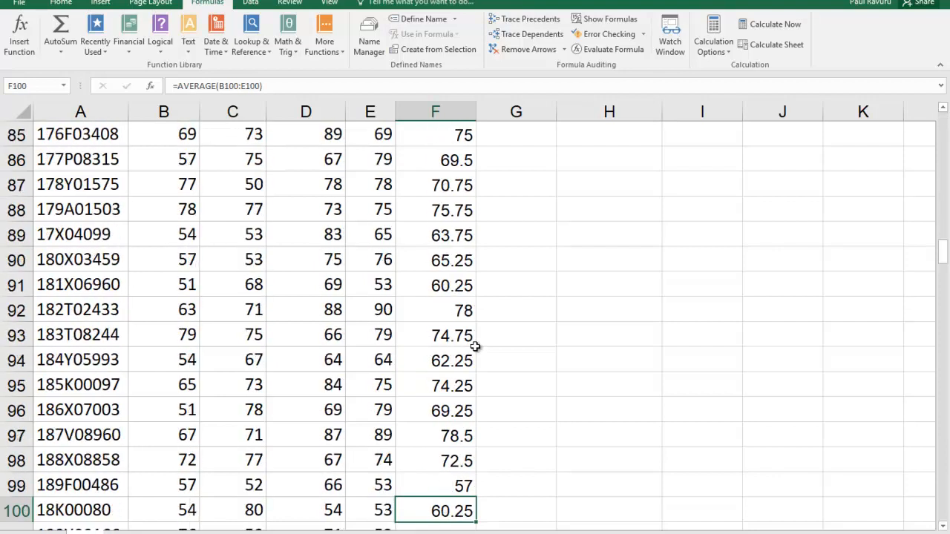
{"action": "key", "text": "Down"}
{"action": "key", "text": "Down"}
{"action": "key", "text": "Down"}
{"action": "key", "text": "Down"}
{"action": "key", "text": "Down"}
{"action": "key", "text": "Down"}
{"action": "key", "text": "Down"}
{"action": "key", "text": "Down"}
{"action": "key", "text": "Down"}
{"action": "key", "text": "Down"}
{"action": "key", "text": "Down"}
{"action": "key", "text": "Down"}
{"action": "key", "text": "Down"}
{"action": "key", "text": "Down"}
{"action": "key", "text": "Down"}
{"action": "key", "text": "Down"}
{"action": "key", "text": "Down"}
{"action": "key", "text": "Down"}
{"action": "key", "text": "Down"}
{"action": "key", "text": "Down"}
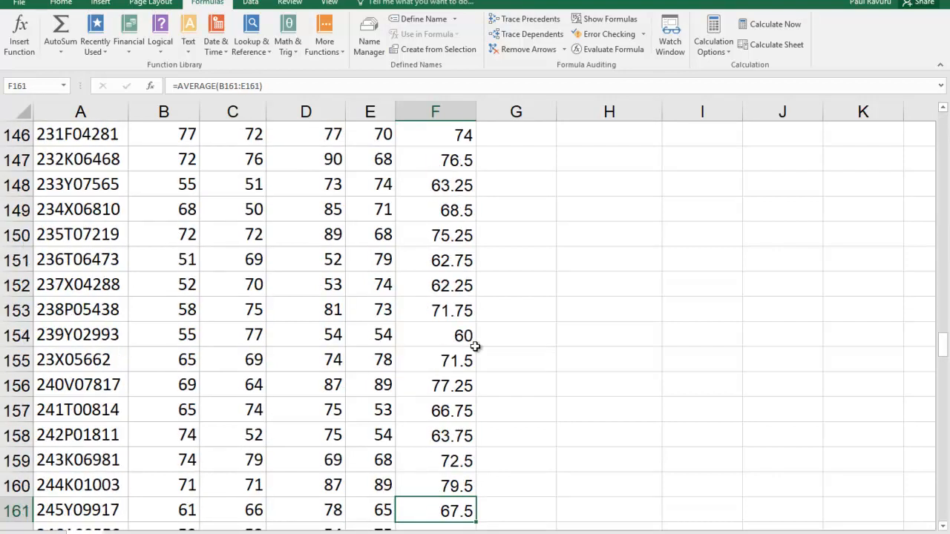
{"action": "key", "text": "Down"}
{"action": "key", "text": "Down"}
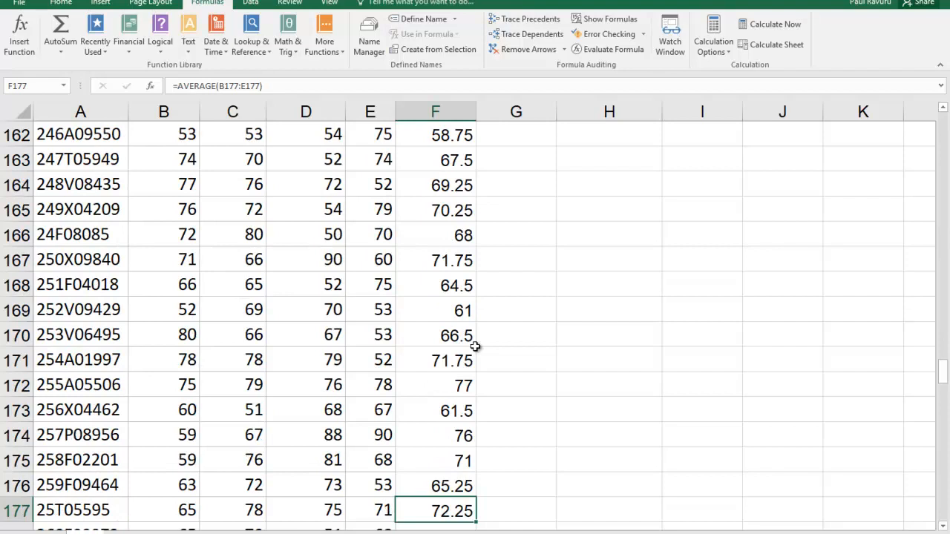
{"action": "key", "text": "Down"}
{"action": "key", "text": "Down"}
{"action": "key", "text": "Down"}
{"action": "key", "text": "Down"}
{"action": "key", "text": "Down"}
{"action": "key", "text": "Down"}
{"action": "key", "text": "Down"}
{"action": "key", "text": "Down"}
{"action": "key", "text": "Down"}
{"action": "key", "text": "Up"}
{"action": "key", "text": "Up"}
{"action": "key", "text": "Up"}
{"action": "key", "text": "Up"}
{"action": "key", "text": "Up"}
{"action": "key", "text": "Up"}
{"action": "key", "text": "Up"}
{"action": "key", "text": "Up"}
{"action": "key", "text": "Up"}
{"action": "key", "text": "Up"}
{"action": "key", "text": "Up"}
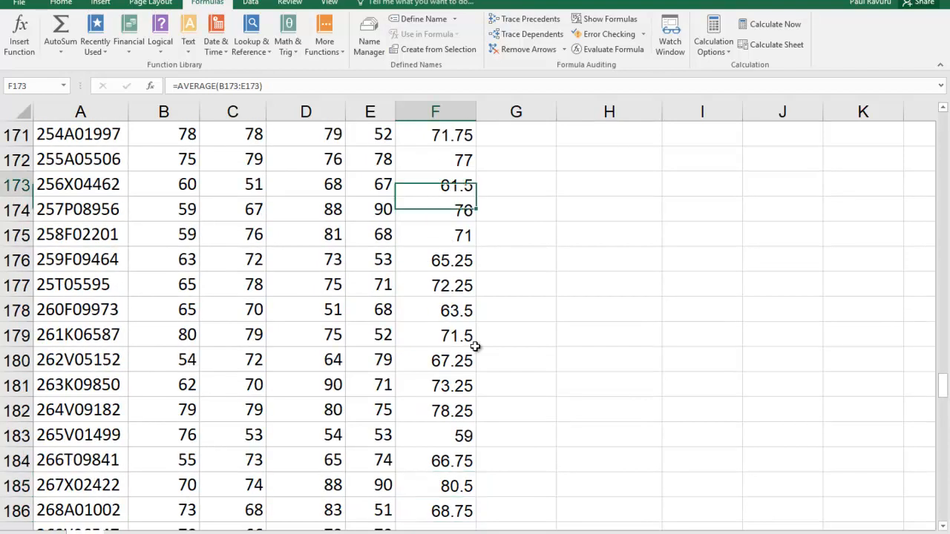
{"action": "key", "text": "Up"}
{"action": "key", "text": "Up"}
{"action": "key", "text": "Up"}
{"action": "key", "text": "Up"}
{"action": "key", "text": "Up"}
{"action": "key", "text": "Up"}
{"action": "key", "text": "Up"}
{"action": "key", "text": "Up"}
{"action": "key", "text": "Up"}
{"action": "key", "text": "Up"}
{"action": "key", "text": "Up"}
{"action": "key", "text": "Up"}
{"action": "key", "text": "Up"}
{"action": "key", "text": "Up"}
{"action": "key", "text": "Up"}
{"action": "key", "text": "Up"}
{"action": "key", "text": "Up"}
{"action": "key", "text": "Up"}
{"action": "key", "text": "Up"}
{"action": "key", "text": "Up"}
{"action": "key", "text": "Up"}
{"action": "key", "text": "Up"}
{"action": "key", "text": "Up"}
{"action": "key", "text": "Up"}
{"action": "key", "text": "Up"}
{"action": "key", "text": "Up"}
{"action": "key", "text": "Up"}
{"action": "key", "text": "Up"}
{"action": "key", "text": "Up"}
{"action": "key", "text": "Up"}
{"action": "key", "text": "Up"}
{"action": "key", "text": "Up"}
{"action": "key", "text": "Up"}
{"action": "key", "text": "Up"}
{"action": "key", "text": "Up"}
{"action": "key", "text": "Up"}
{"action": "key", "text": "Up"}
{"action": "key", "text": "Up"}
{"action": "key", "text": "Up"}
{"action": "key", "text": "Up"}
{"action": "key", "text": "Up"}
{"action": "key", "text": "Up"}
{"action": "key", "text": "Up"}
{"action": "key", "text": "Up"}
{"action": "key", "text": "Up"}
{"action": "key", "text": "Up"}
{"action": "key", "text": "Up"}
{"action": "key", "text": "Up"}
{"action": "key", "text": "Up"}
{"action": "key", "text": "Up"}
{"action": "key", "text": "Up"}
{"action": "key", "text": "Up"}
{"action": "key", "text": "Up"}
{"action": "key", "text": "Up"}
{"action": "key", "text": "Up"}
{"action": "key", "text": "Up"}
{"action": "key", "text": "Up"}
{"action": "key", "text": "Up"}
{"action": "key", "text": "Up"}
{"action": "key", "text": "Up"}
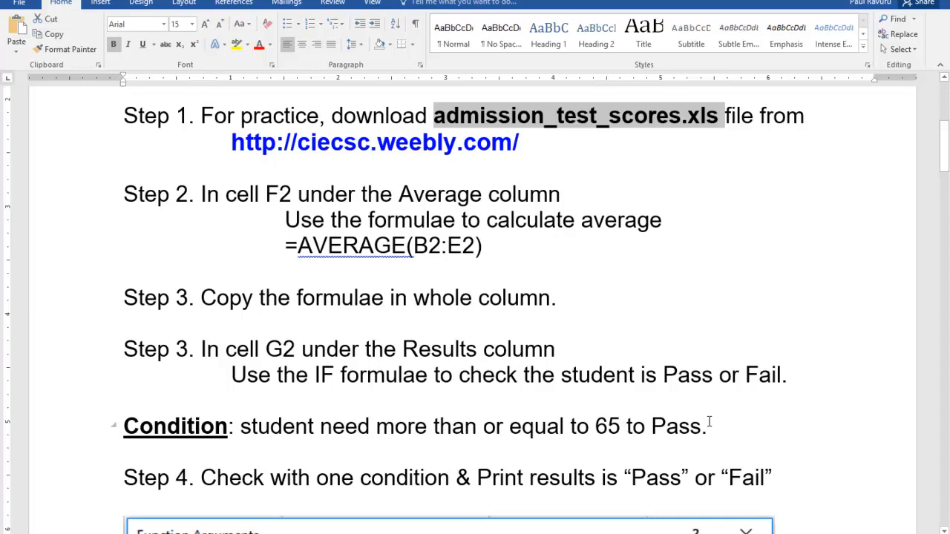
Step: Read the Pass/Fail condition and the sample IF function arguments under Step 4 of the instructions document
{"action": "scroll", "coordinate": [475, 311], "scroll_direction": "down", "scroll_amount": 3}
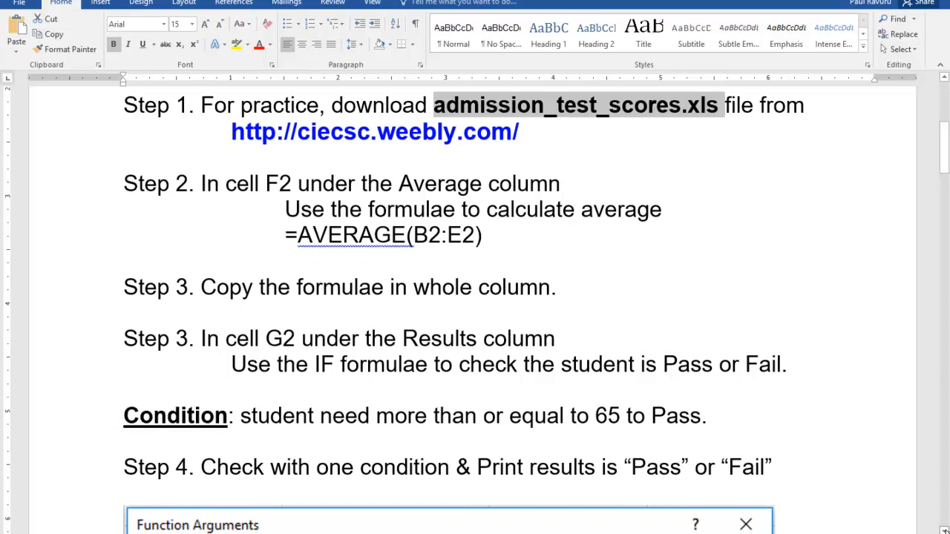
{"action": "scroll", "coordinate": [475, 311], "scroll_direction": "down", "scroll_amount": 3}
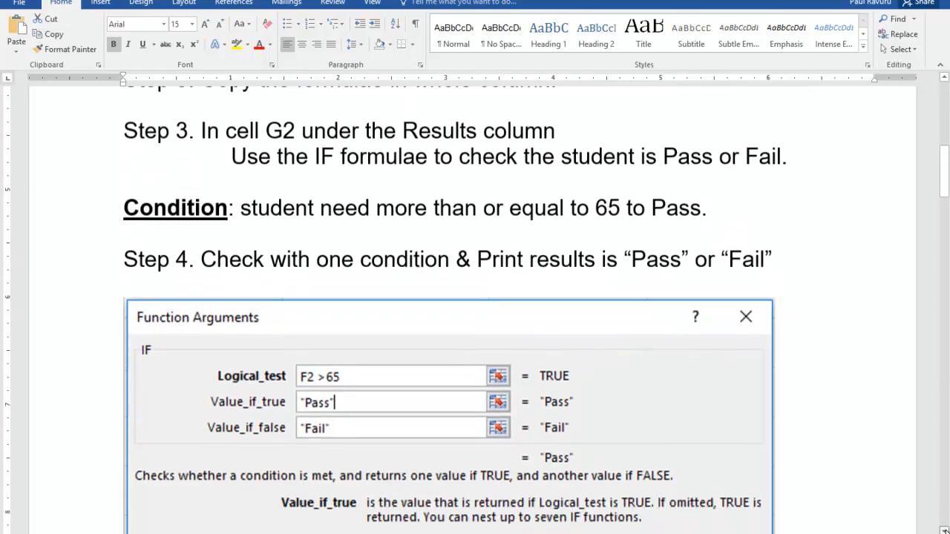
{"action": "scroll", "coordinate": [475, 312], "scroll_direction": "down", "scroll_amount": 1}
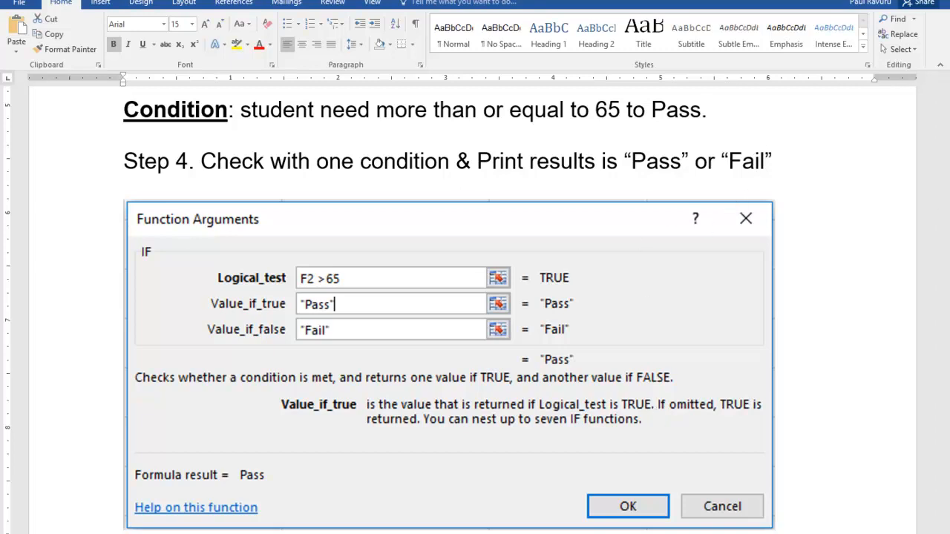
Step: Switch to the Excel workbook and start an IF function in cell G2, moving its arguments dialog clear of row 2
{"action": "key", "text": "alt+Tab"}
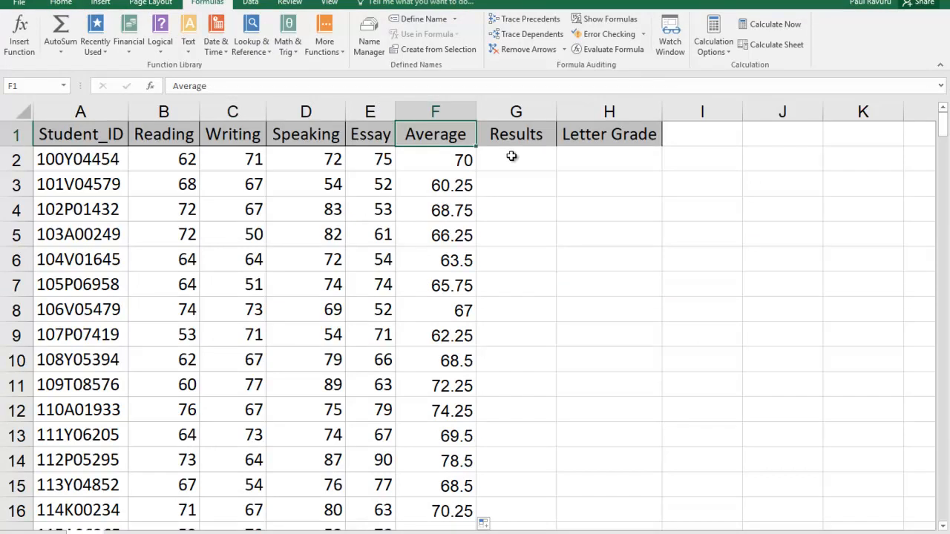
{"action": "left_click", "coordinate": [512, 155]}
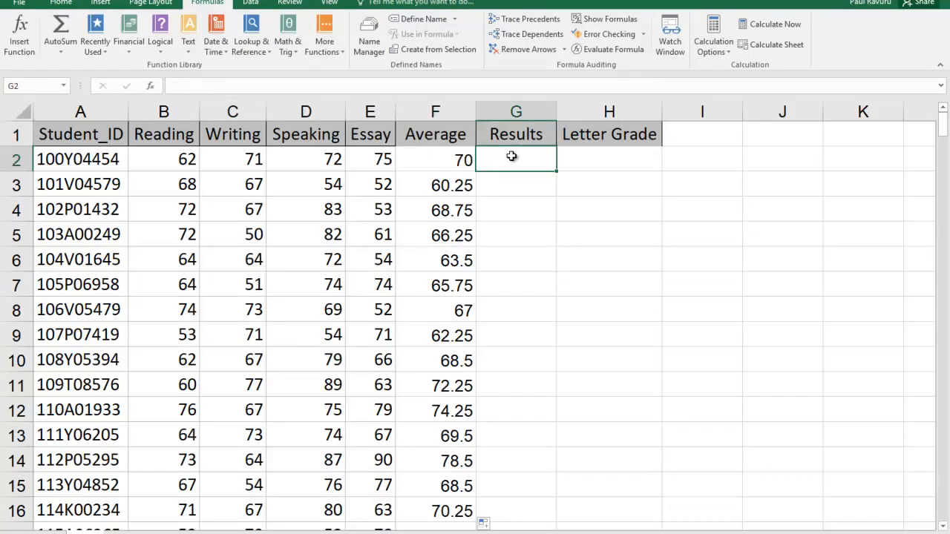
{"action": "left_click", "coordinate": [27, 38]}
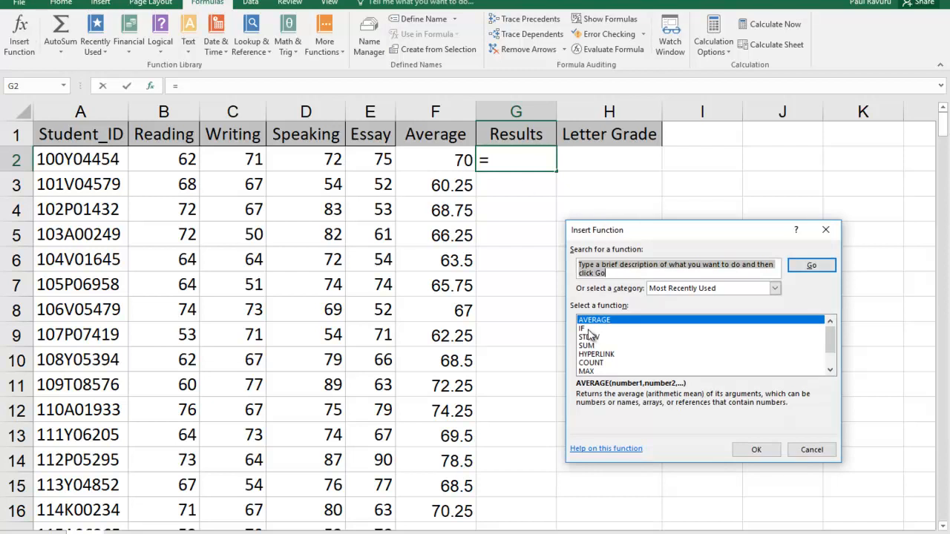
{"action": "left_click", "coordinate": [589, 329]}
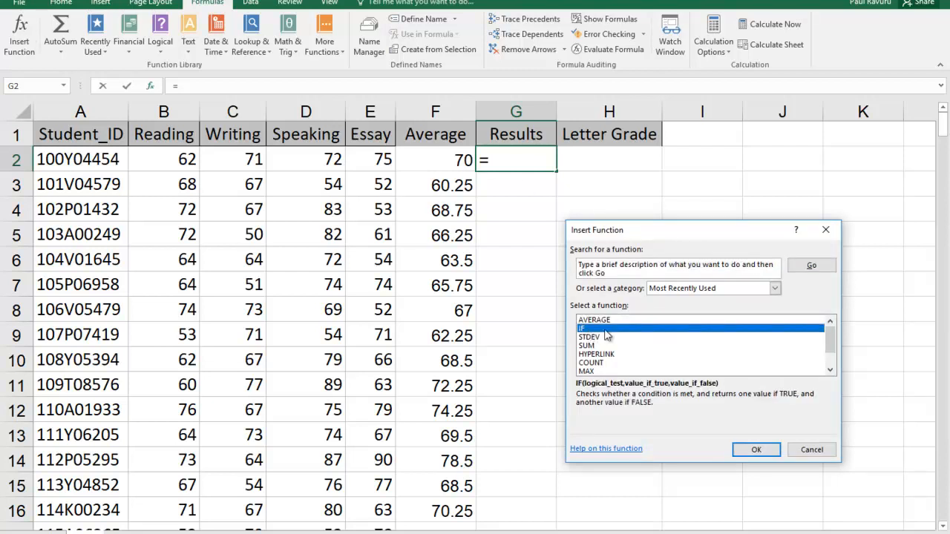
{"action": "left_click", "coordinate": [768, 449]}
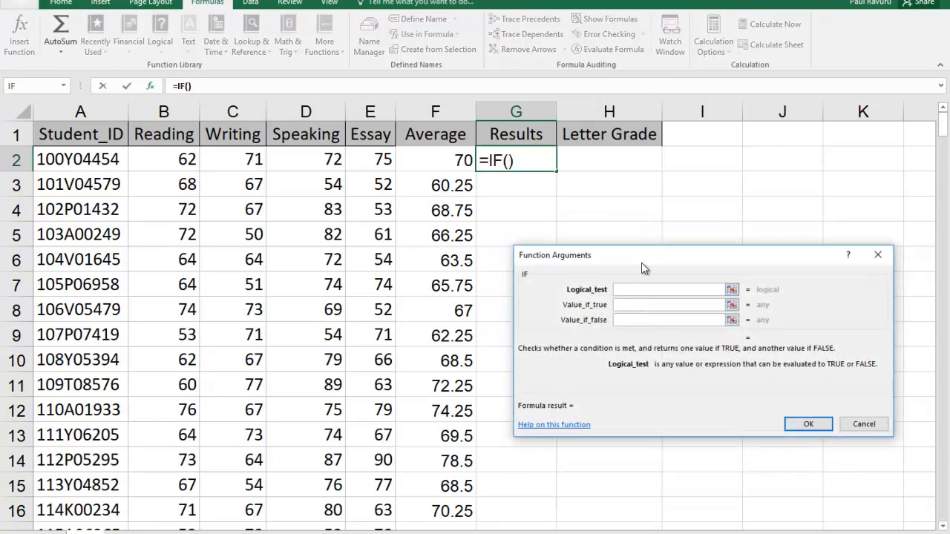
{"action": "left_click_drag", "start_coordinate": [643, 262], "coordinate": [620, 199]}
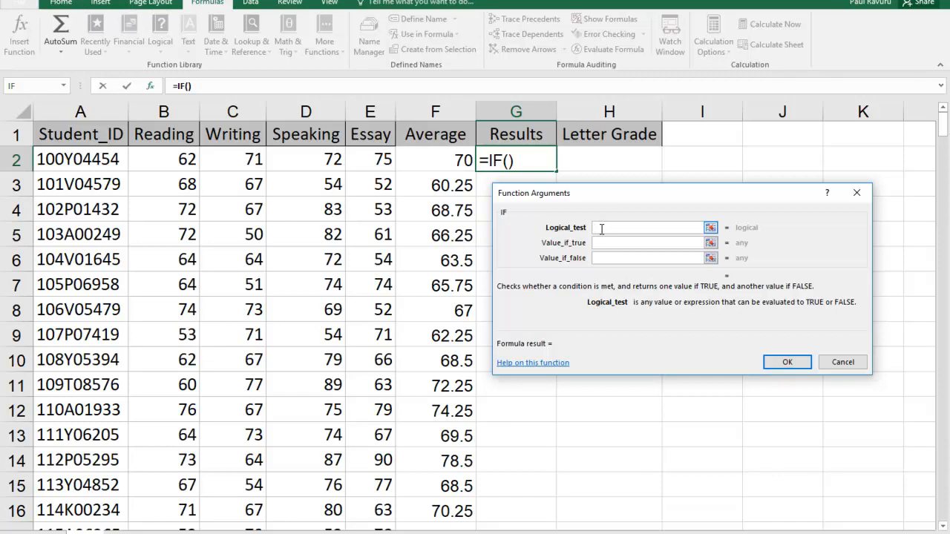
Step: Set the IF function's logical test to F2>= 65, referencing the student's average
{"action": "left_click", "coordinate": [620, 241]}
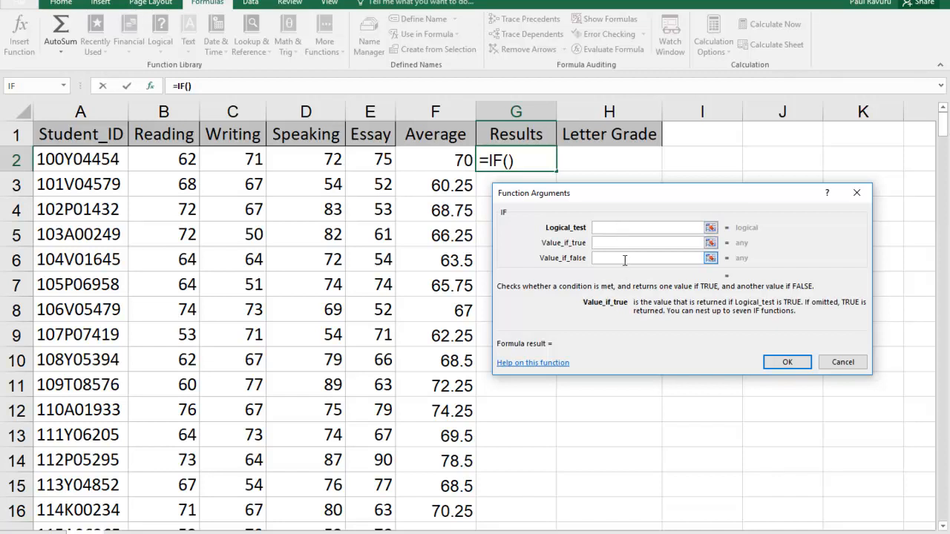
{"action": "left_click", "coordinate": [625, 260]}
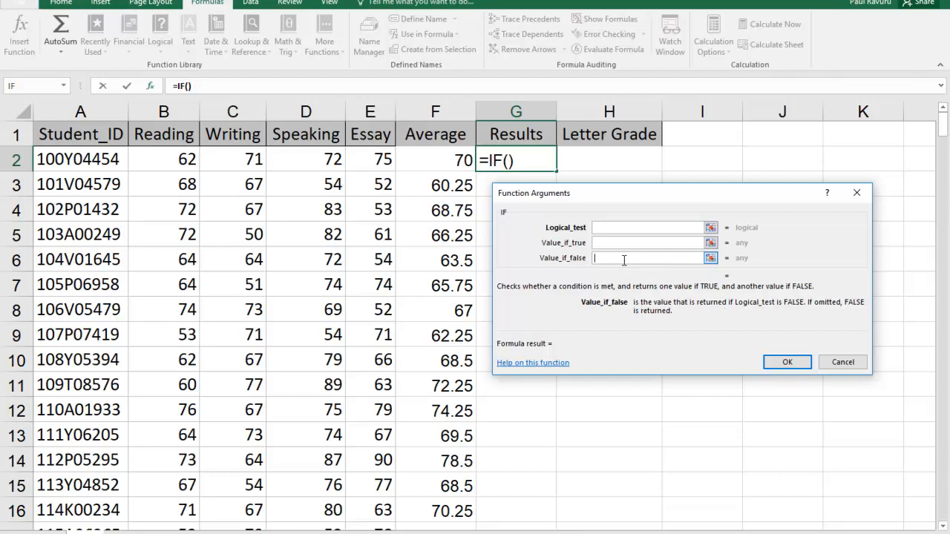
{"action": "left_click", "coordinate": [612, 231]}
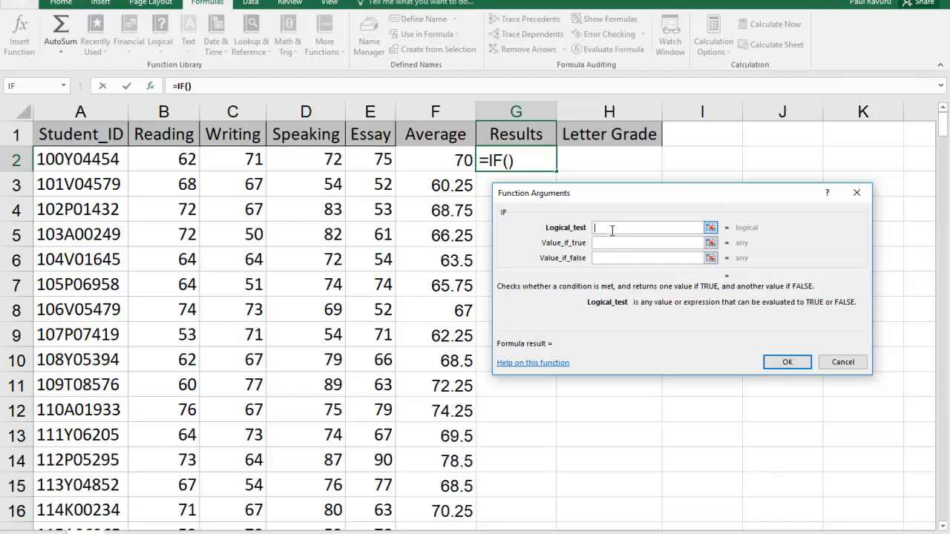
{"action": "left_click", "coordinate": [447, 161]}
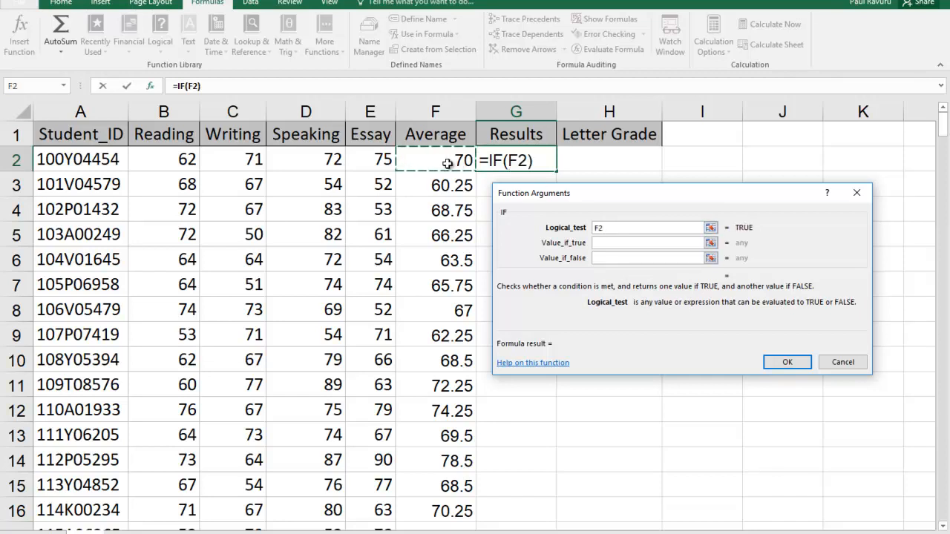
{"action": "left_click", "coordinate": [612, 230]}
{"action": "type", "text": ">="}
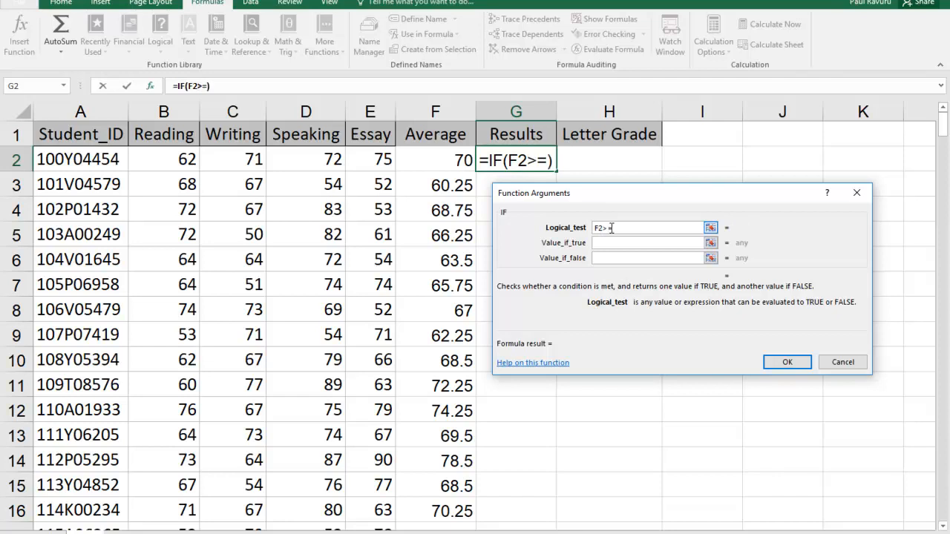
{"action": "type", "text": " 65"}
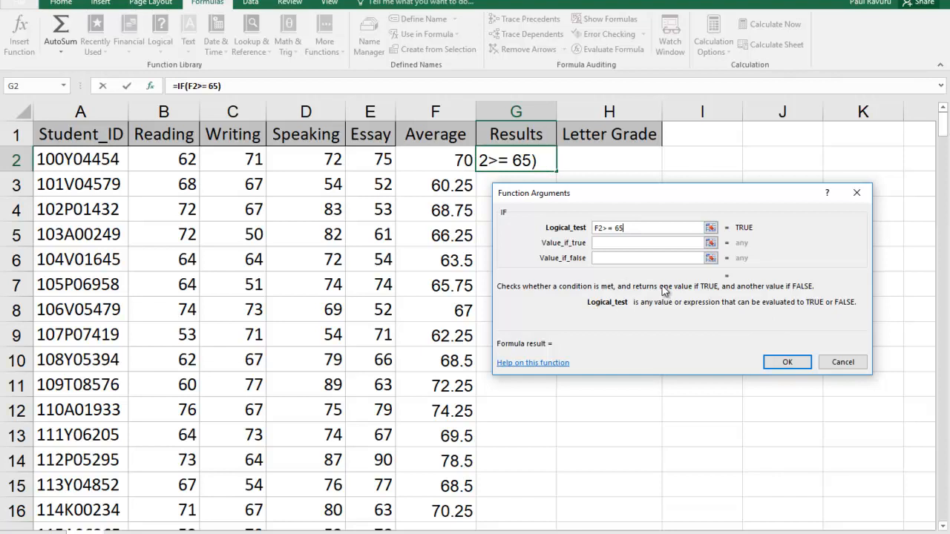
Step: Complete the IF function in G2 with "Pass" as the true value and "Fail" as the false value
{"action": "left_click", "coordinate": [617, 243]}
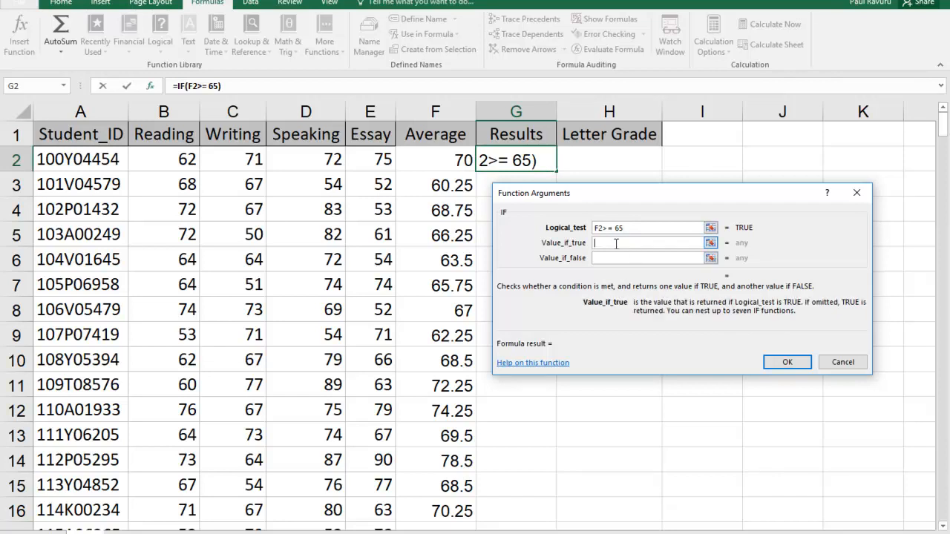
{"action": "type", "text": "Pass"}
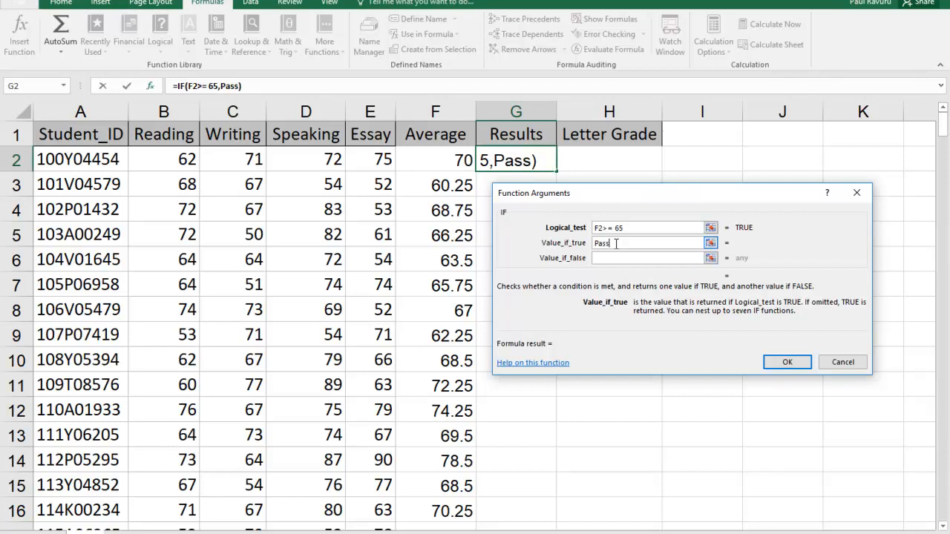
{"action": "left_click", "coordinate": [630, 262]}
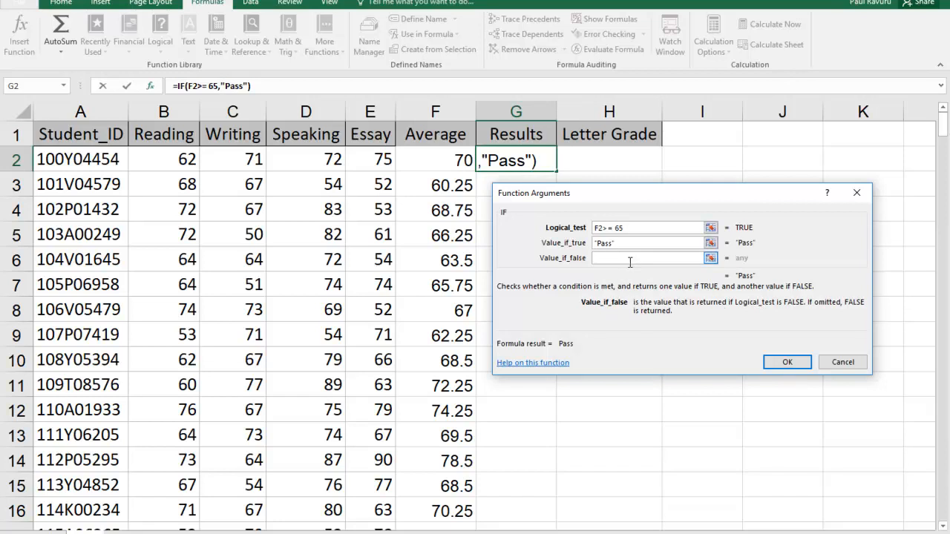
{"action": "type", "text": "Fa"}
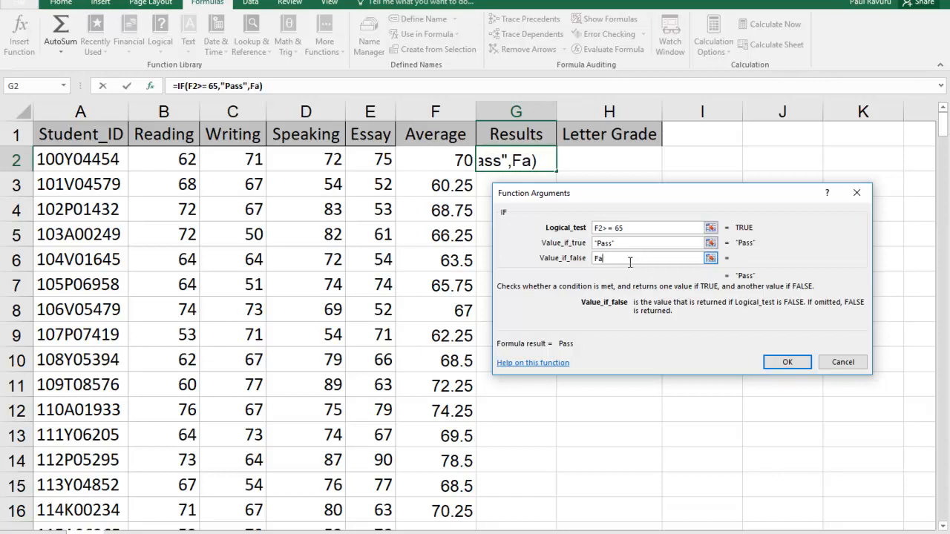
{"action": "type", "text": "il"}
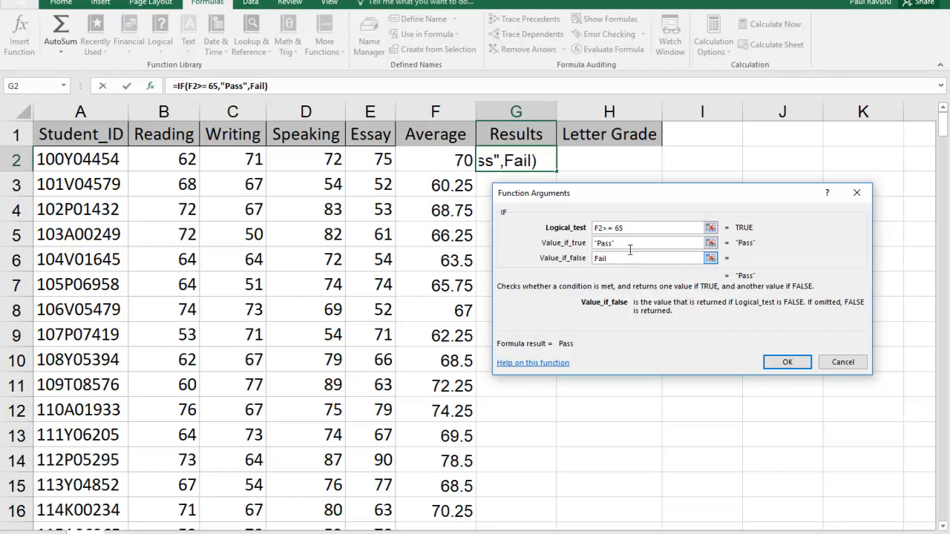
{"action": "left_click", "coordinate": [637, 230]}
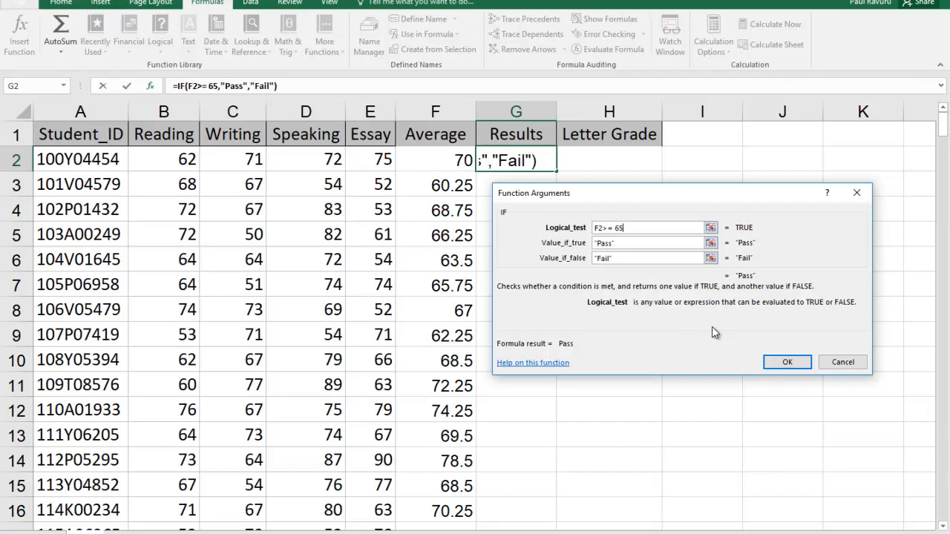
{"action": "left_click", "coordinate": [789, 361]}
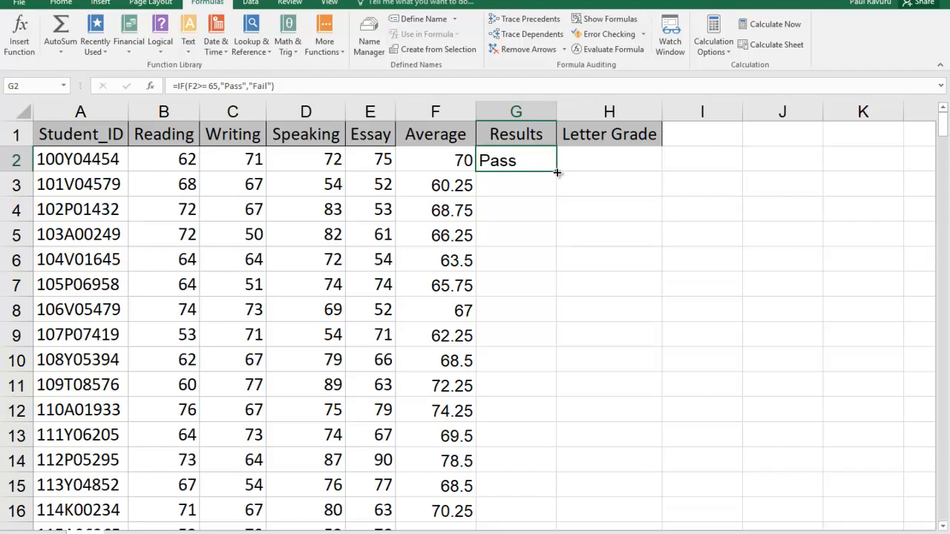
Step: Fill the Pass/Fail formula from G2 down the whole Results column and look over the filled rows
{"action": "left_click_drag", "start_coordinate": [557, 172], "coordinate": [552, 325]}
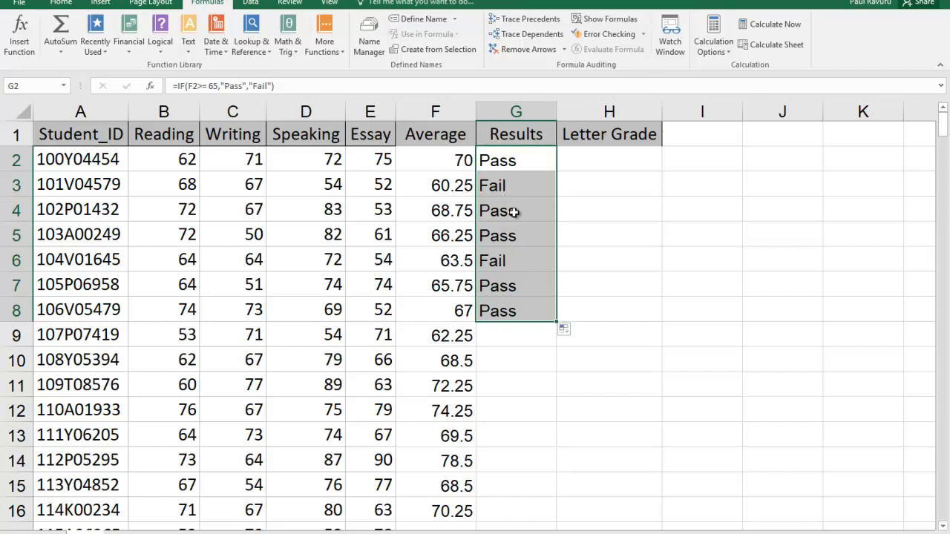
{"action": "double_click", "coordinate": [557, 323]}
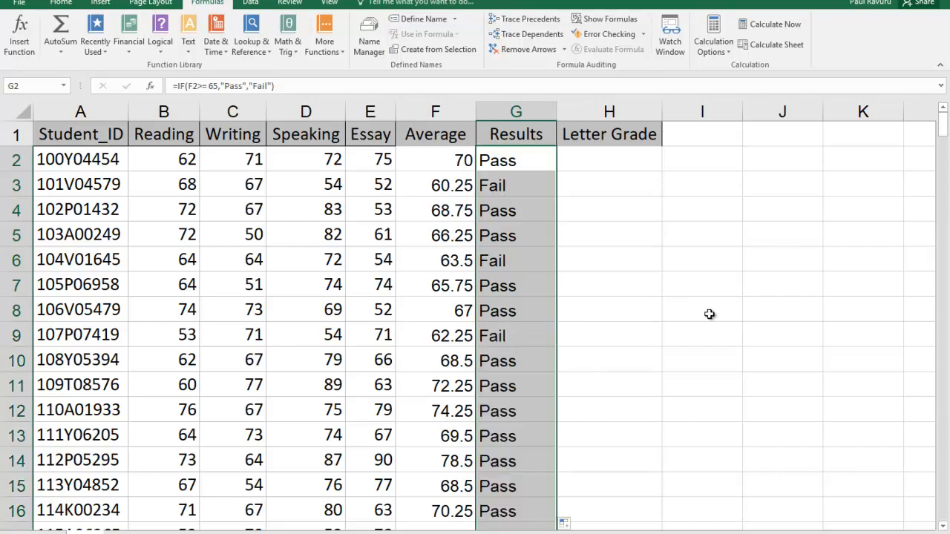
{"action": "scroll", "coordinate": [709, 314], "scroll_direction": "down", "scroll_amount": 20}
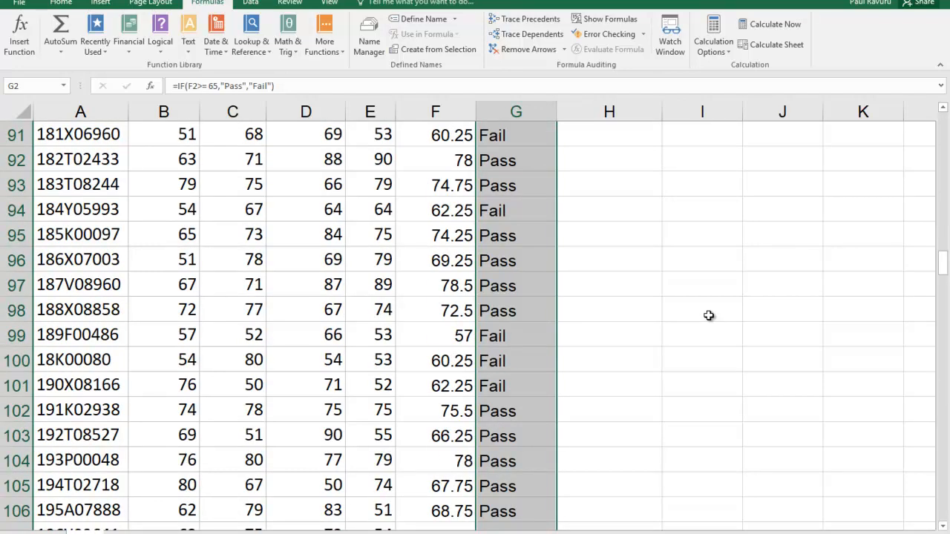
{"action": "scroll", "coordinate": [708, 316], "scroll_direction": "up", "scroll_amount": 20}
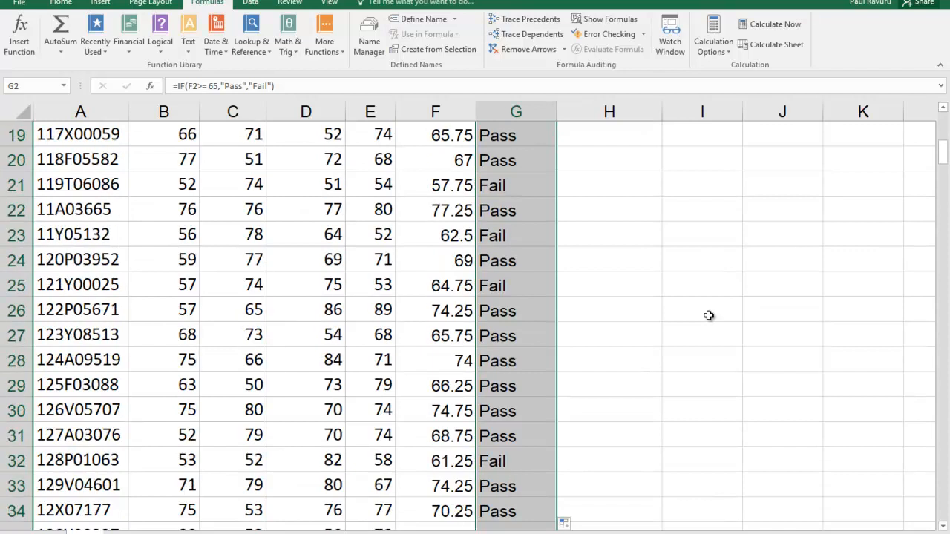
{"action": "scroll", "coordinate": [710, 313], "scroll_direction": "up", "scroll_amount": 4}
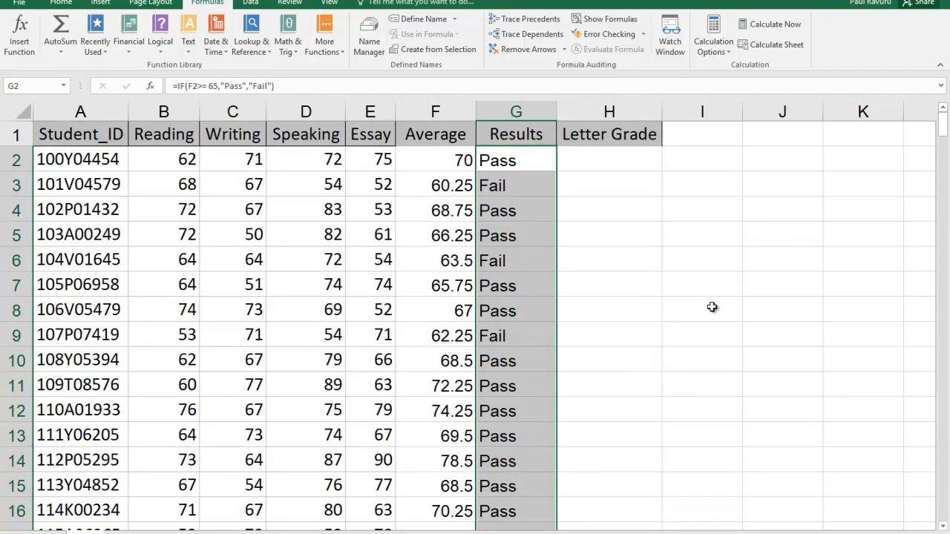
Step: Switch to the Word instructions and read the Step 6 letter grade conditions, highlighting each score range and its grade
{"action": "key", "text": "alt+Tab"}
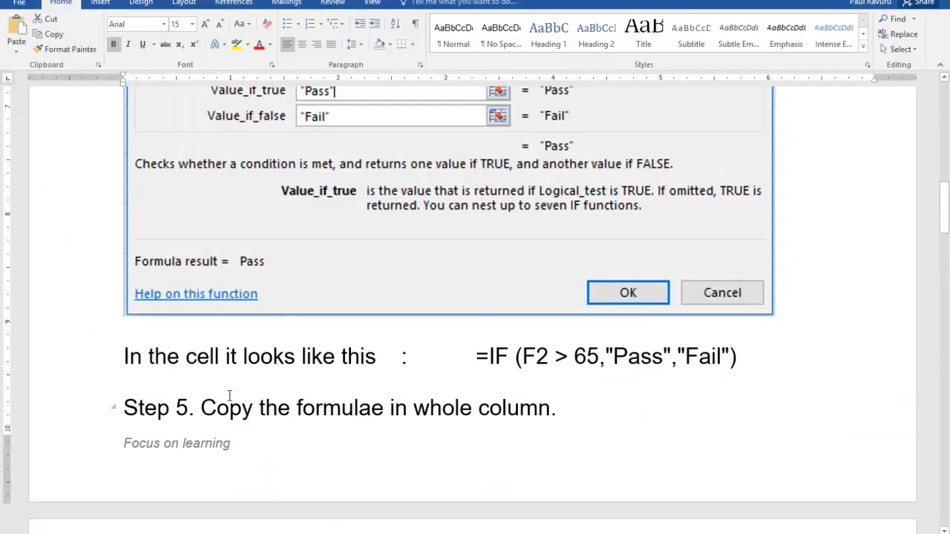
{"action": "scroll", "coordinate": [483, 413], "scroll_direction": "down", "scroll_amount": 5}
{"action": "scroll", "coordinate": [486, 406], "scroll_direction": "down", "scroll_amount": 5}
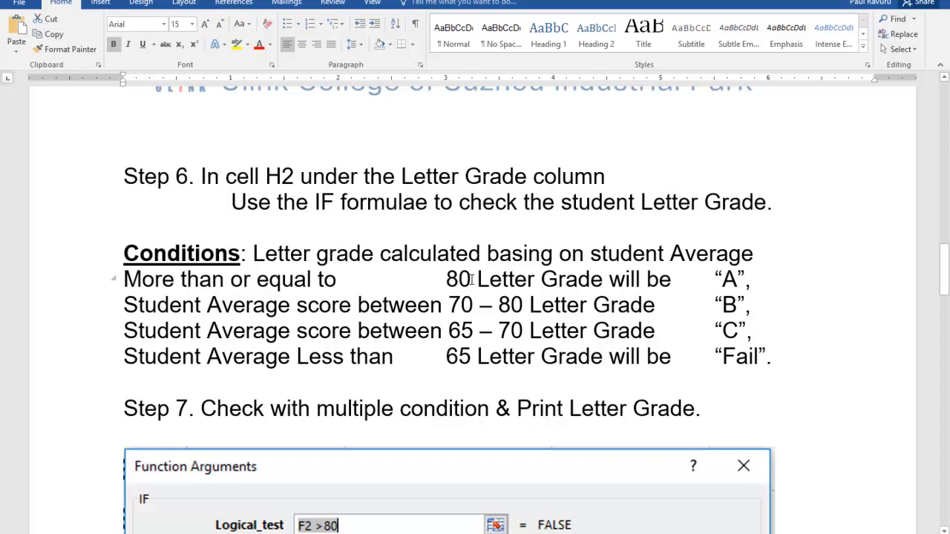
{"action": "double_click", "coordinate": [730, 279]}
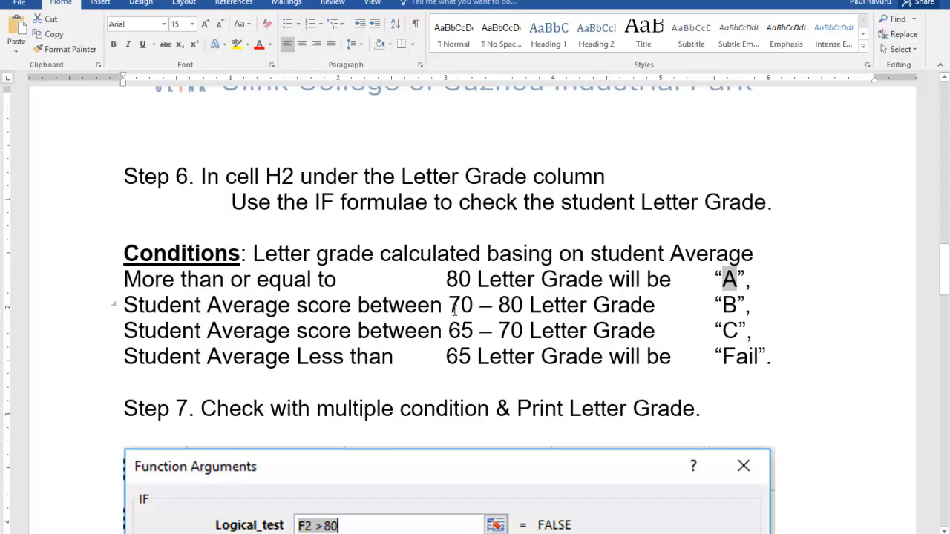
{"action": "left_click_drag", "start_coordinate": [451, 307], "coordinate": [509, 311]}
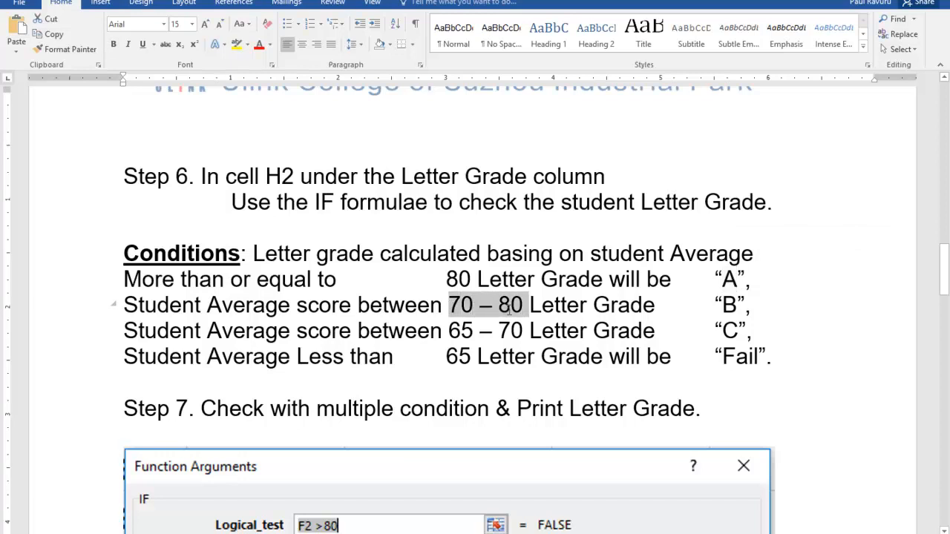
{"action": "left_click", "coordinate": [725, 305]}
{"action": "left_click_drag", "start_coordinate": [725, 305], "coordinate": [737, 306]}
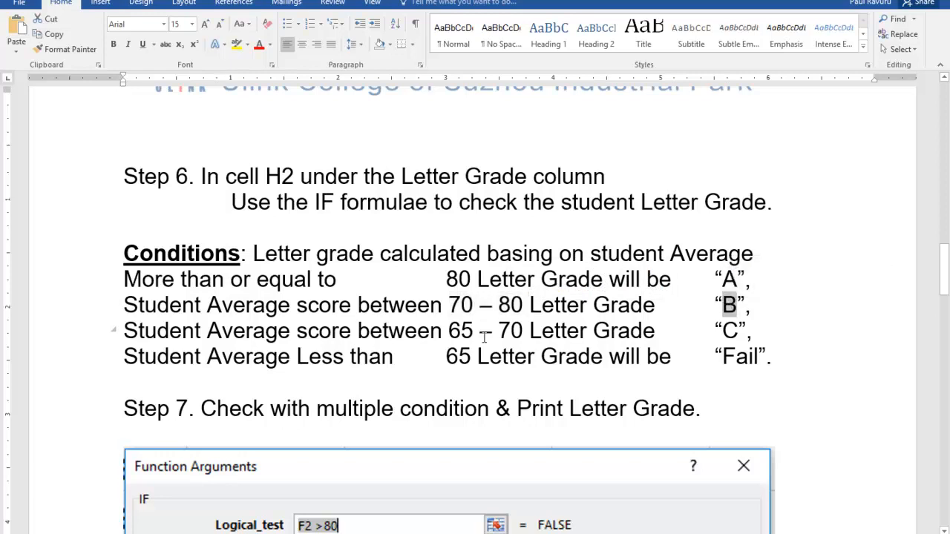
{"action": "left_click_drag", "start_coordinate": [449, 331], "coordinate": [523, 331]}
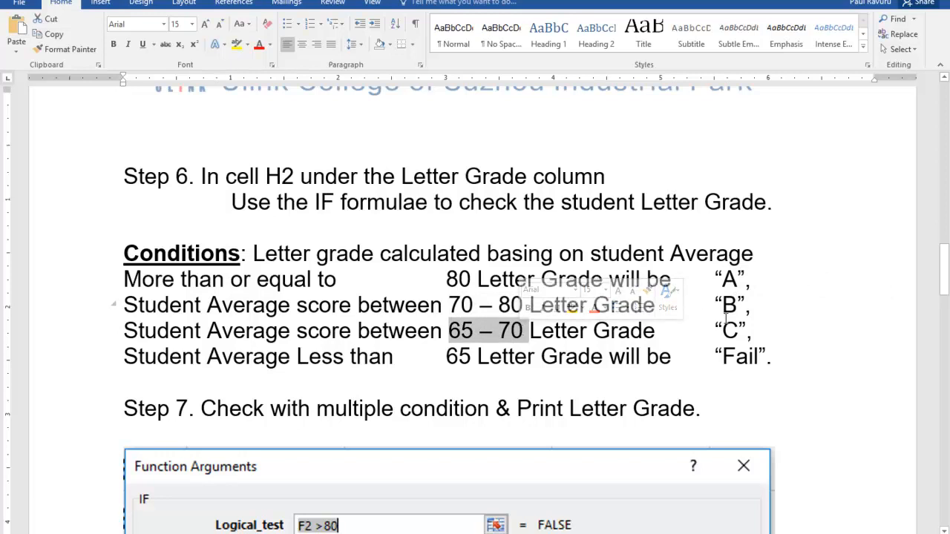
{"action": "left_click_drag", "start_coordinate": [725, 331], "coordinate": [737, 332]}
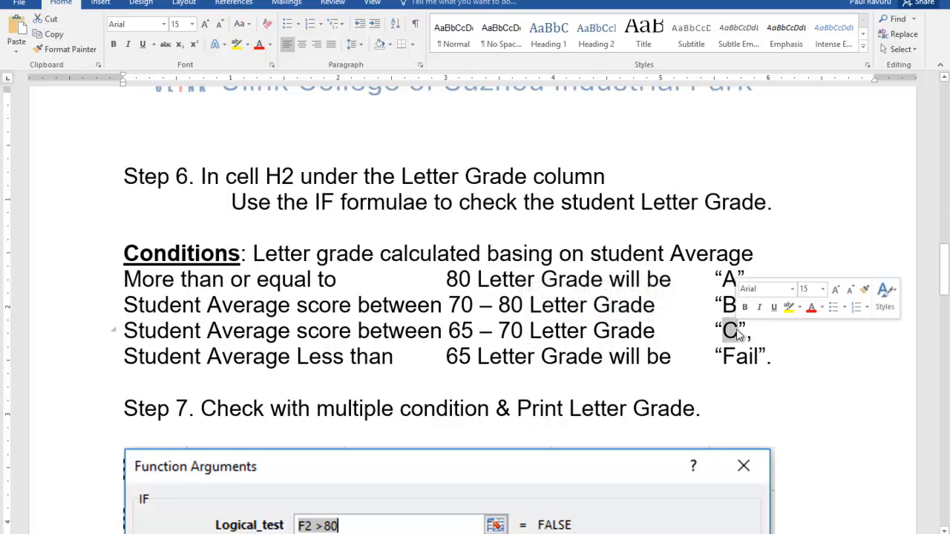
{"action": "left_click_drag", "start_coordinate": [449, 359], "coordinate": [609, 358]}
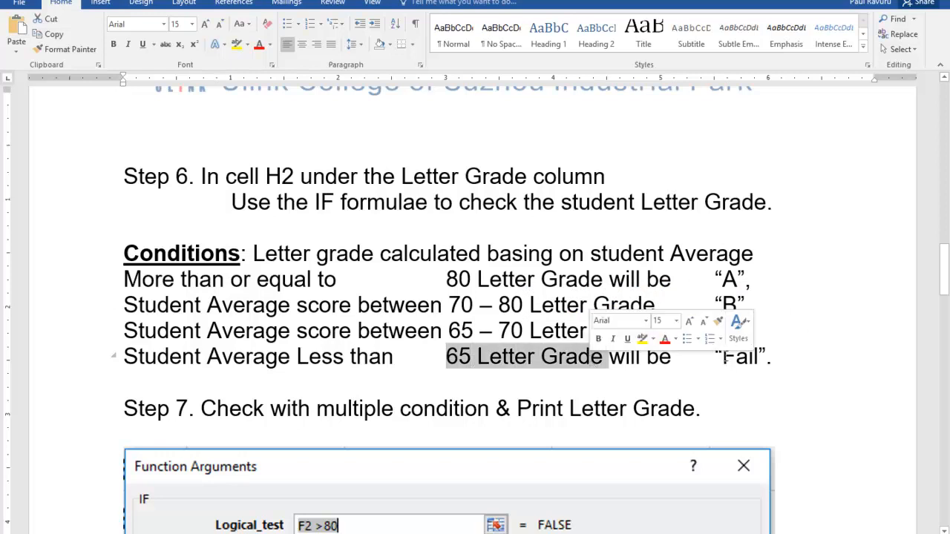
{"action": "left_click_drag", "start_coordinate": [722, 359], "coordinate": [761, 360]}
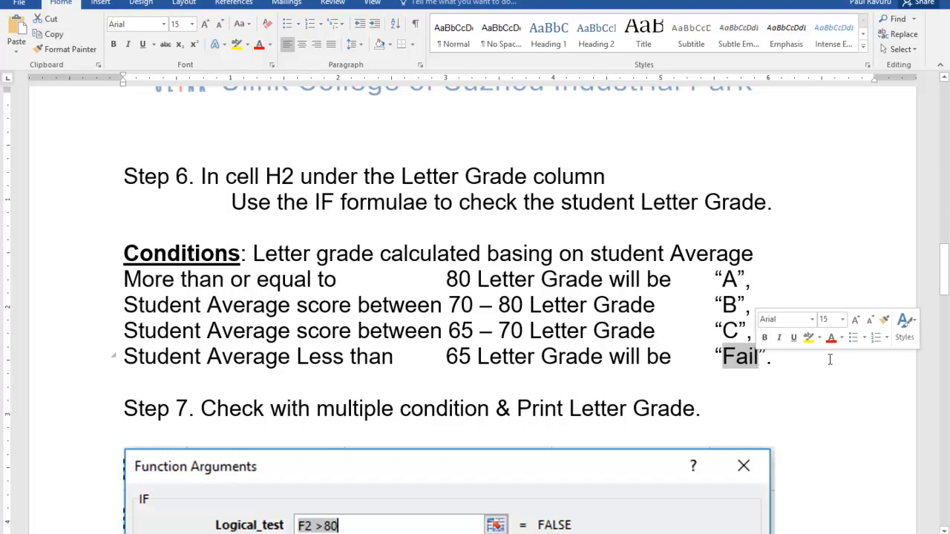
{"action": "left_click", "coordinate": [822, 382]}
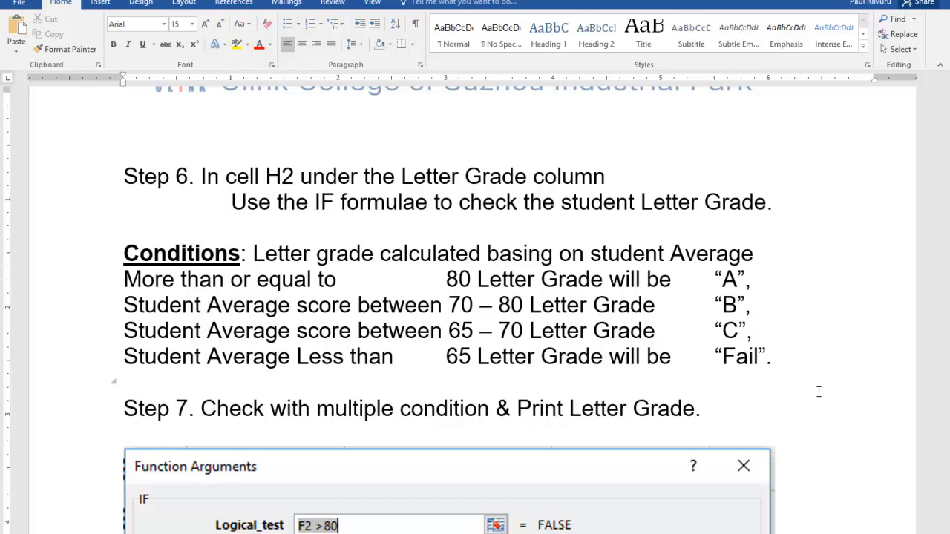
Step: Read the sample nested IF function arguments under Step 7 of the instructions
{"action": "scroll", "coordinate": [819, 391], "scroll_direction": "down", "scroll_amount": 3}
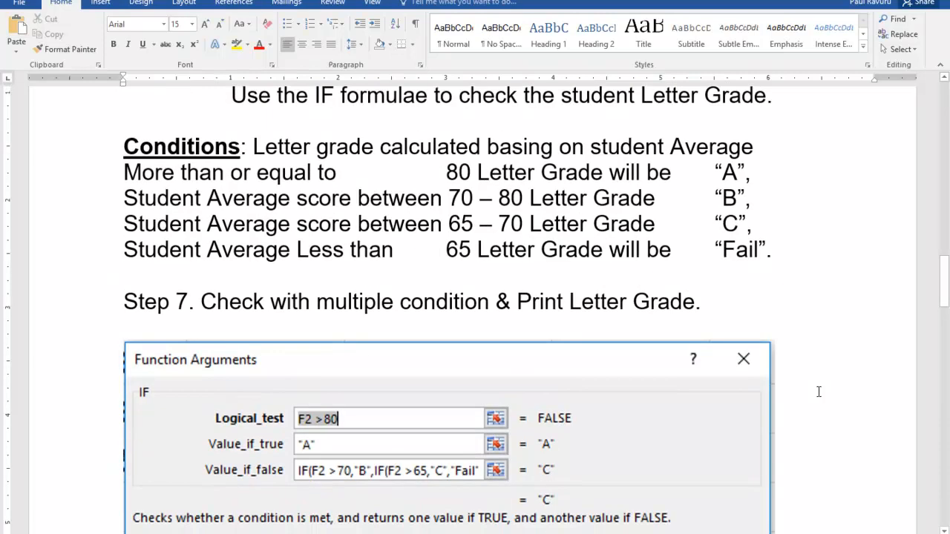
{"action": "scroll", "coordinate": [819, 391], "scroll_direction": "down", "scroll_amount": 1}
{"action": "scroll", "coordinate": [819, 391], "scroll_direction": "down", "scroll_amount": 5}
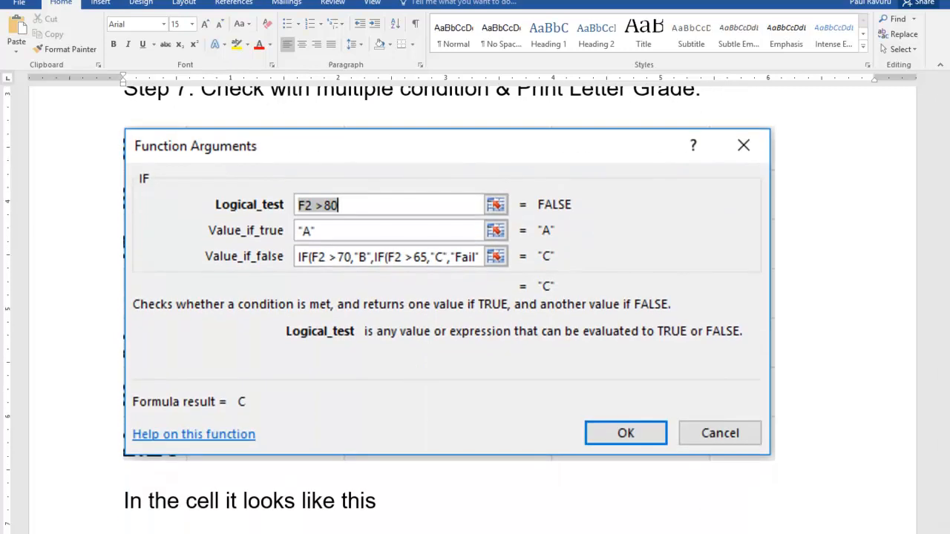
Step: Switch to the Excel workbook and start an IF function in cell H2 under Letter Grade
{"action": "key", "text": "alt+Tab"}
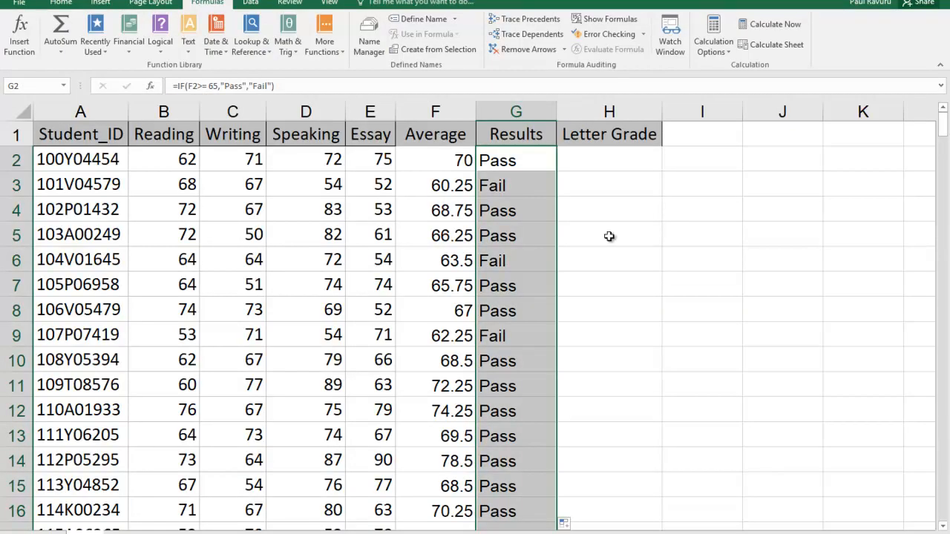
{"action": "left_click", "coordinate": [600, 159]}
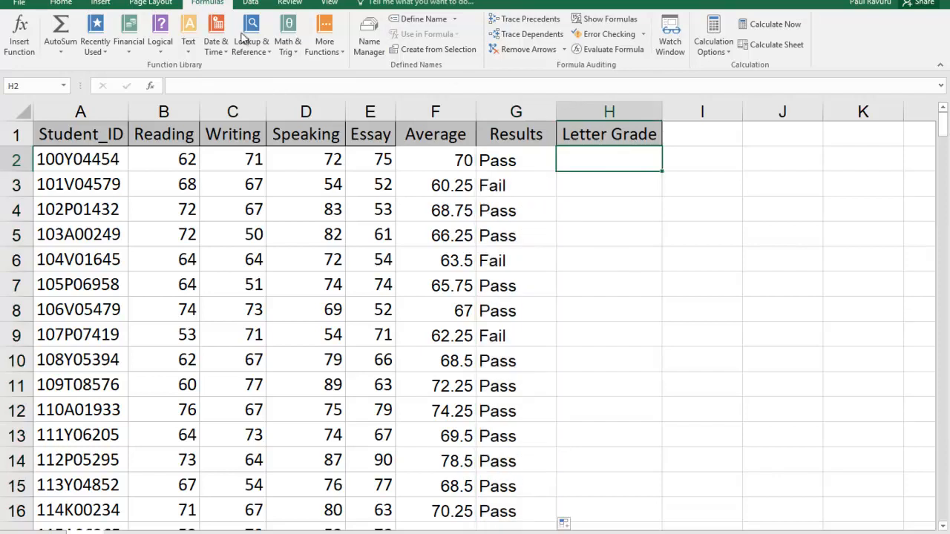
{"action": "left_click", "coordinate": [21, 45]}
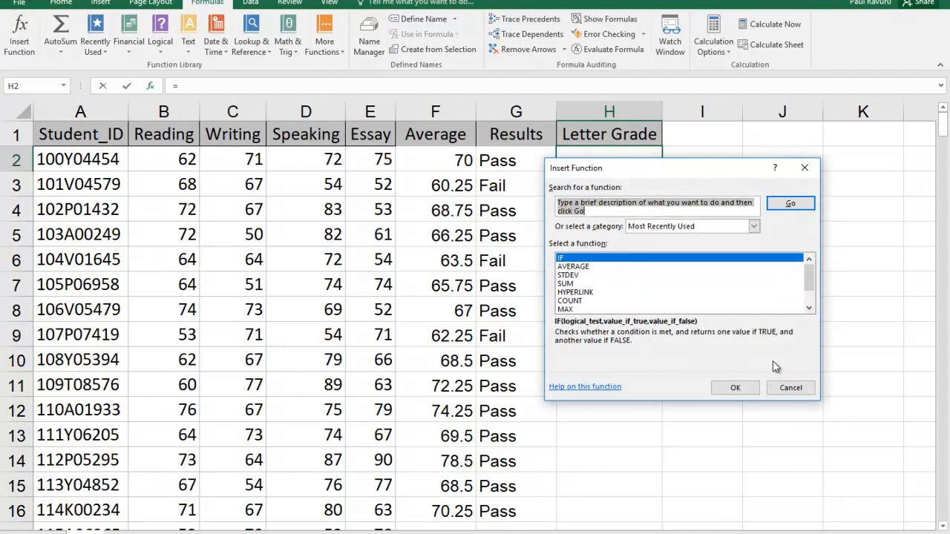
{"action": "left_click", "coordinate": [751, 387]}
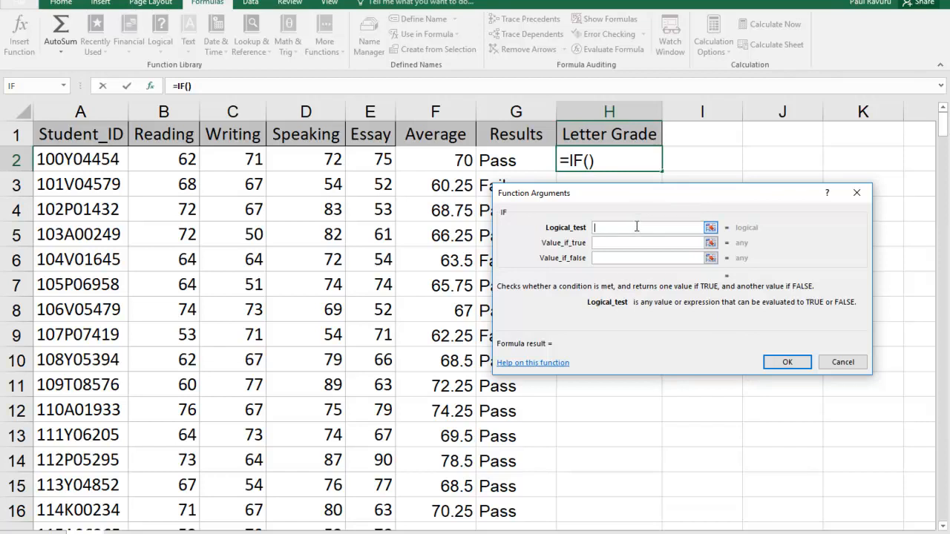
Step: Set the IF function's logical test to F2>= 80 and its true value to A
{"action": "left_click", "coordinate": [439, 157]}
{"action": "left_click", "coordinate": [625, 229]}
{"action": "type", "text": ">"}
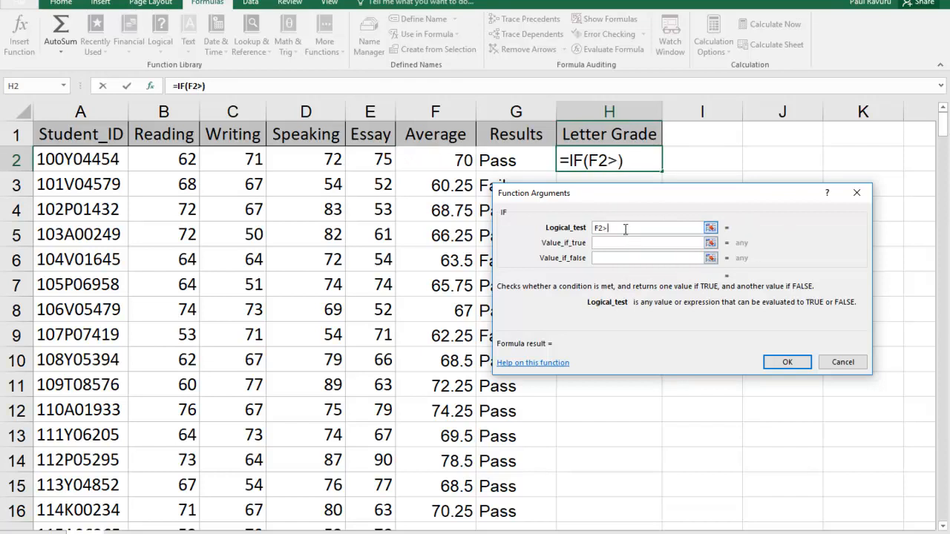
{"action": "type", "text": "= 80"}
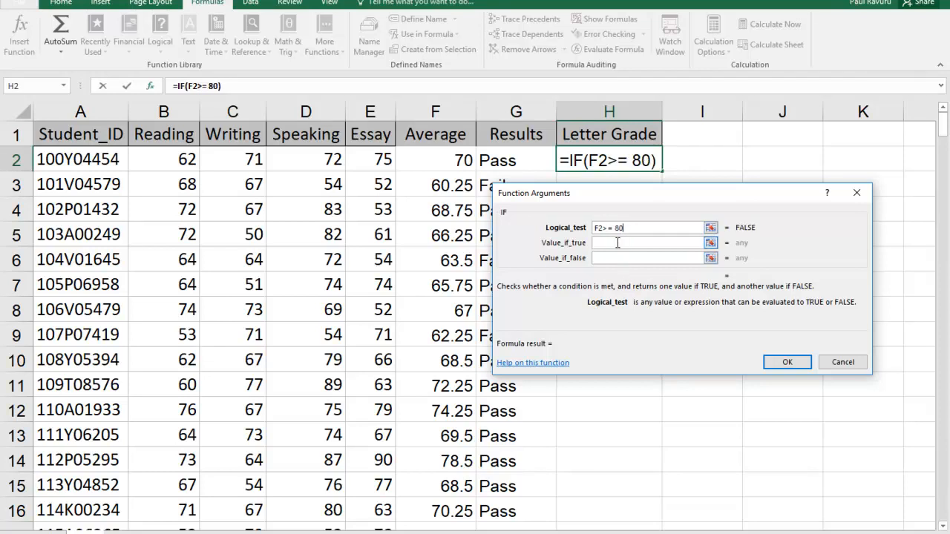
{"action": "left_click", "coordinate": [616, 243]}
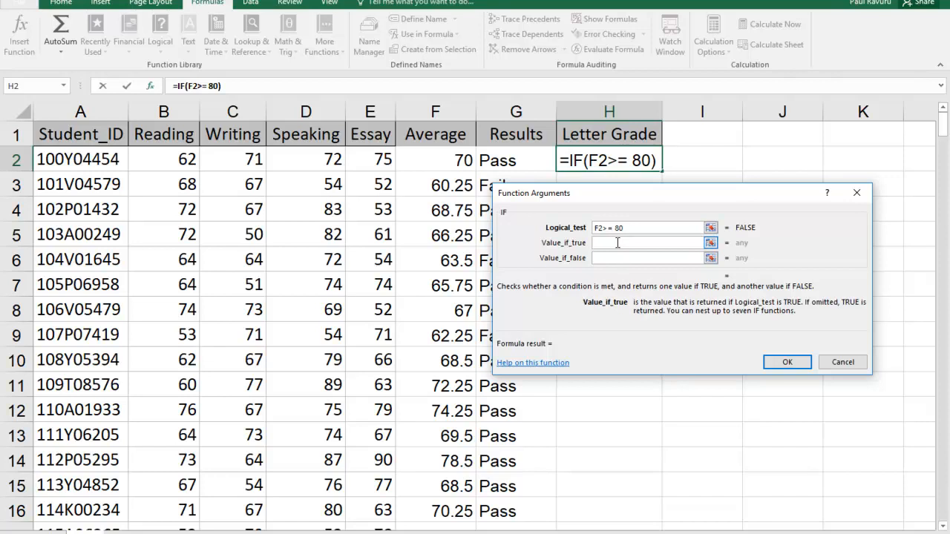
{"action": "type", "text": "A"}
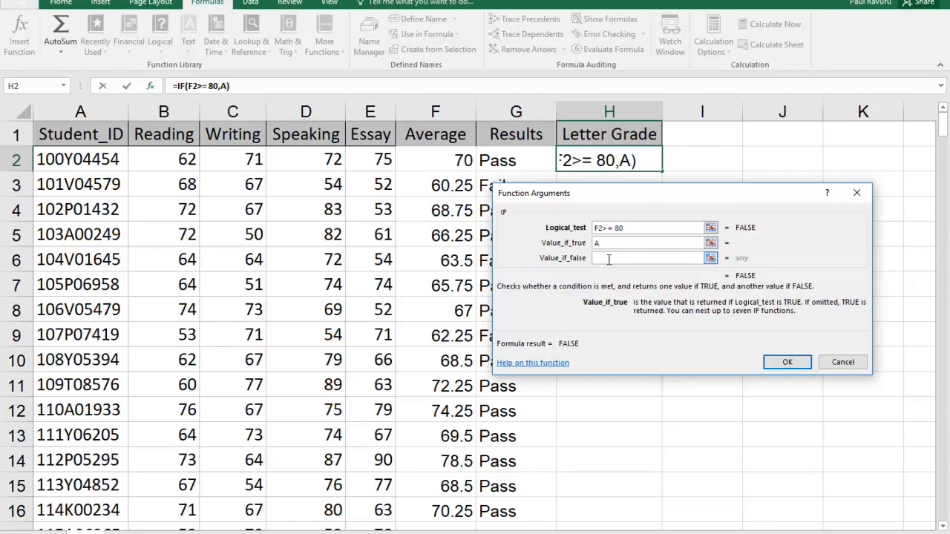
Step: Begin a nested IF in the function's false value that tests f2>=70 and returns "B"
{"action": "left_click", "coordinate": [608, 259]}
{"action": "type", "text": "if"}
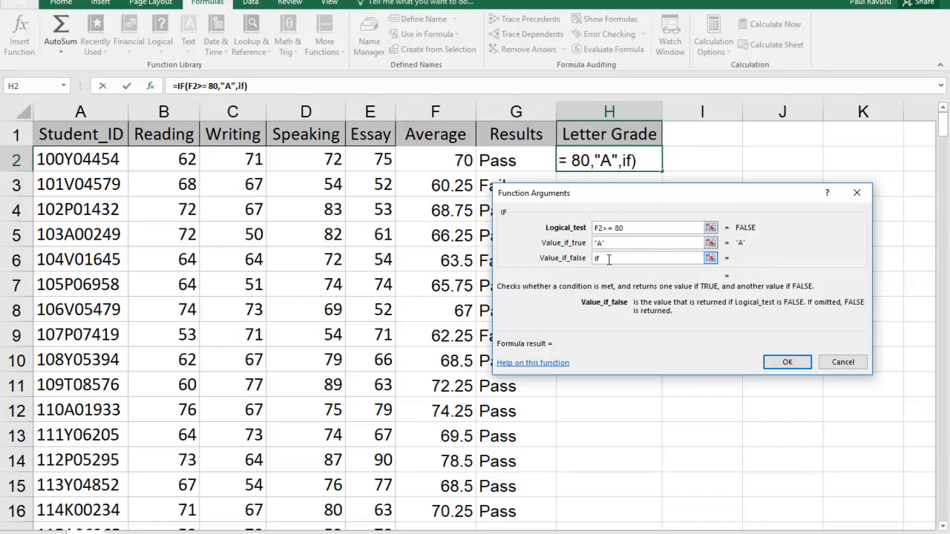
{"action": "type", "text": " ("}
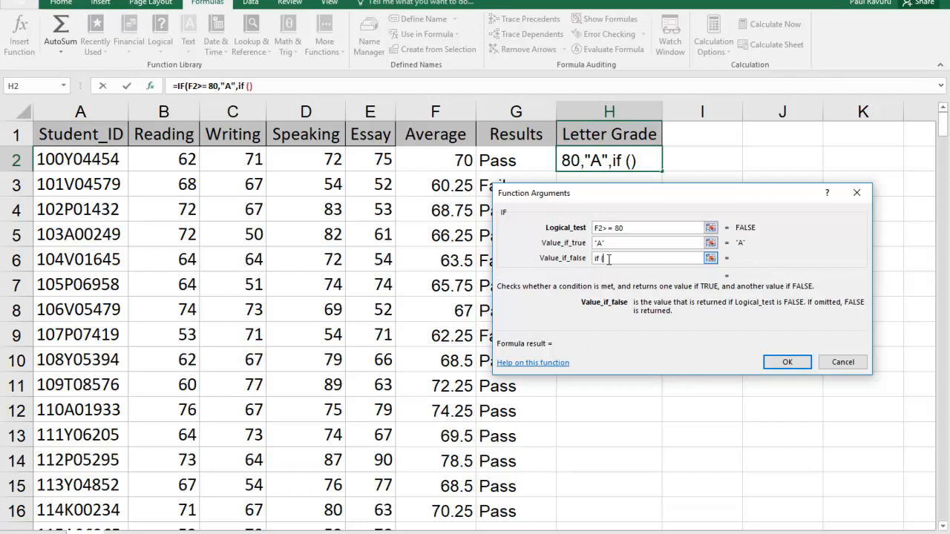
{"action": "type", "text": "f2"}
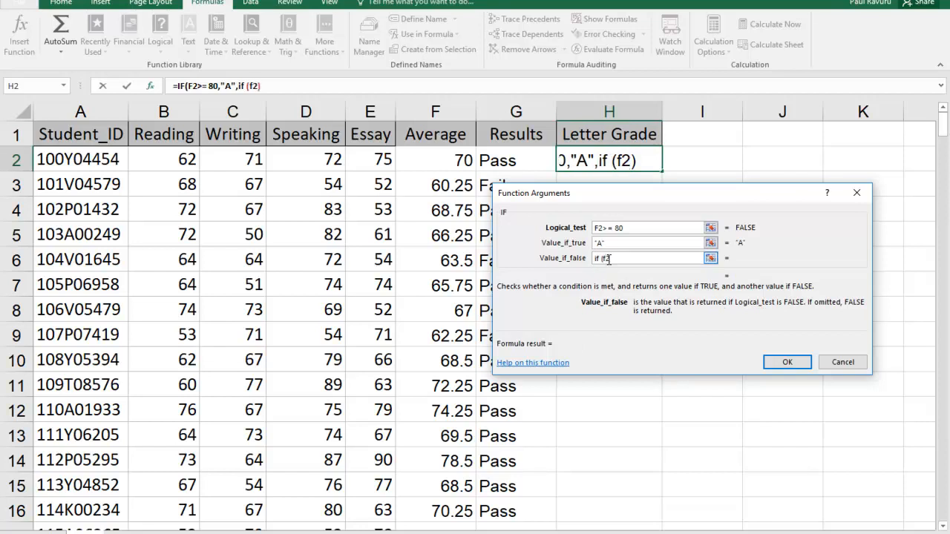
{"action": "type", "text": ">"}
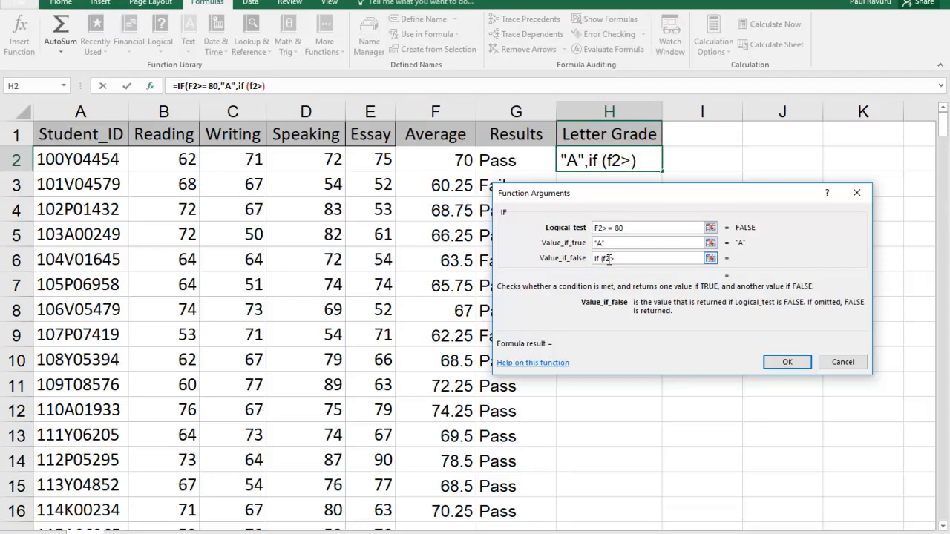
{"action": "type", "text": "+"}
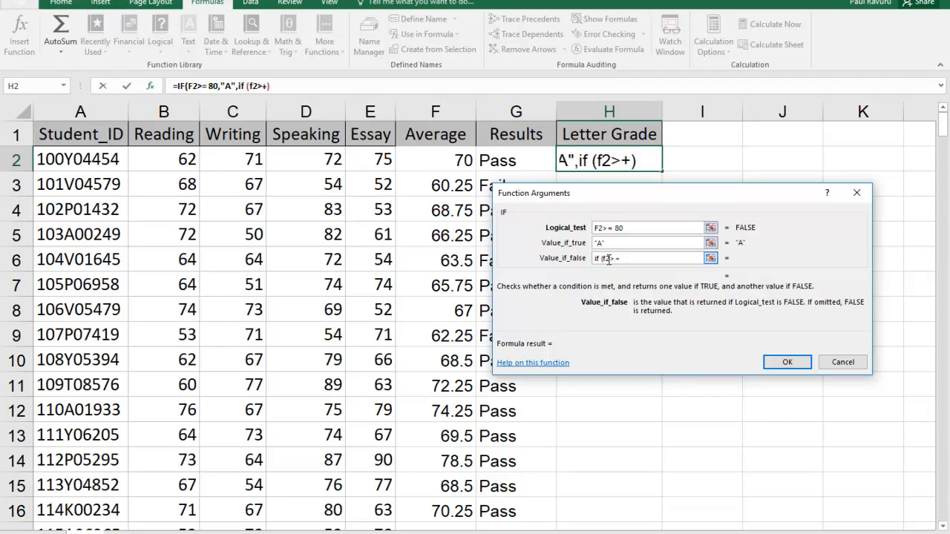
{"action": "key", "text": "BackSpace"}
{"action": "type", "text": "+"}
{"action": "key", "text": "BackSpace"}
{"action": "type", "text": "=70"}
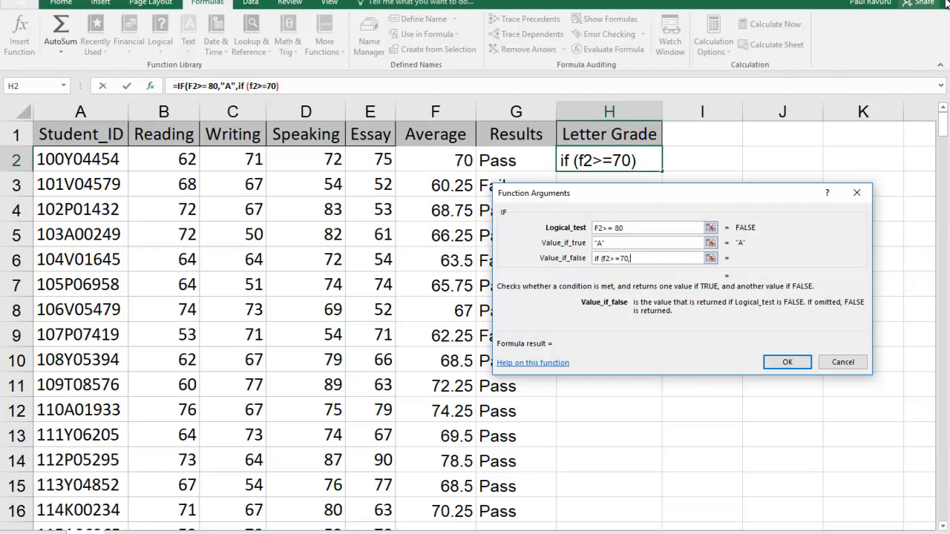
{"action": "type", "text": ",\"B\","}
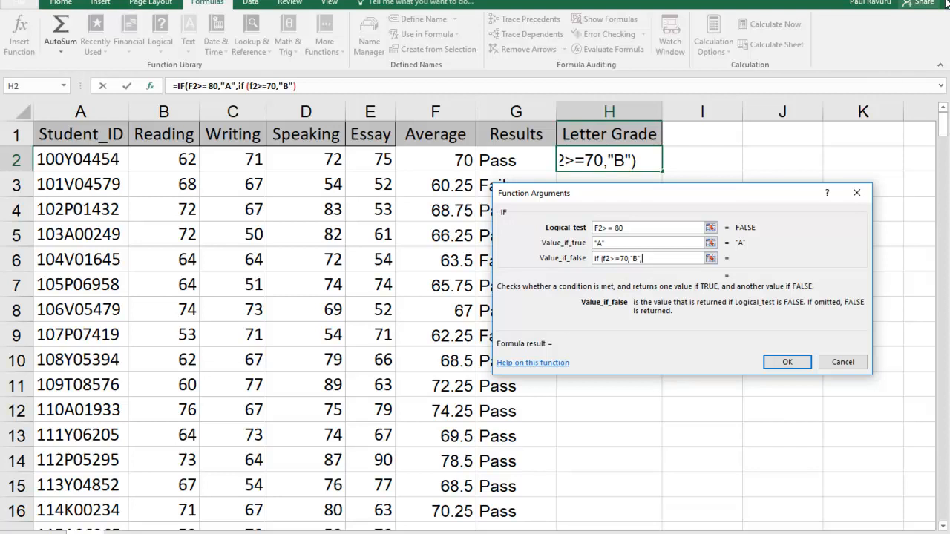
Step: Nest another IF after the "B" result that tests f2>=65 and returns "C"
{"action": "type", "text": "if"}
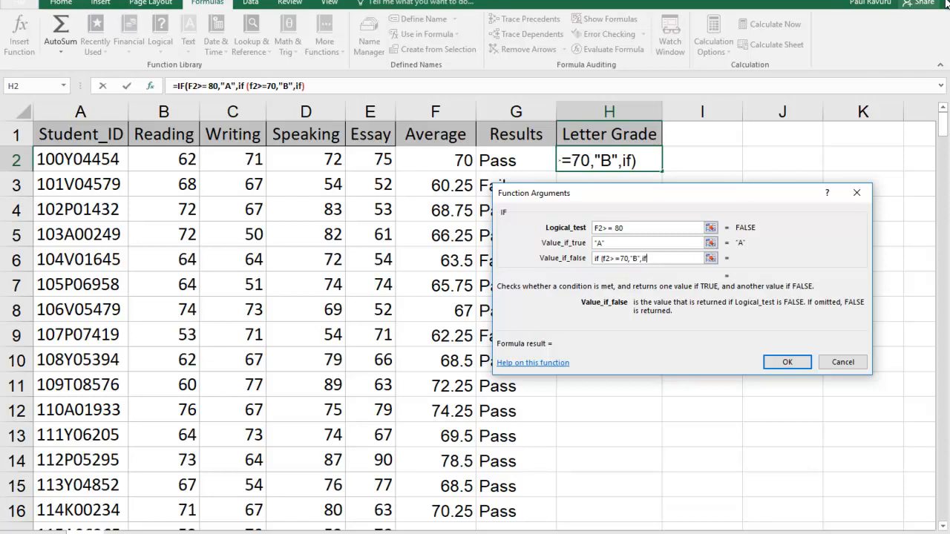
{"action": "type", "text": "("}
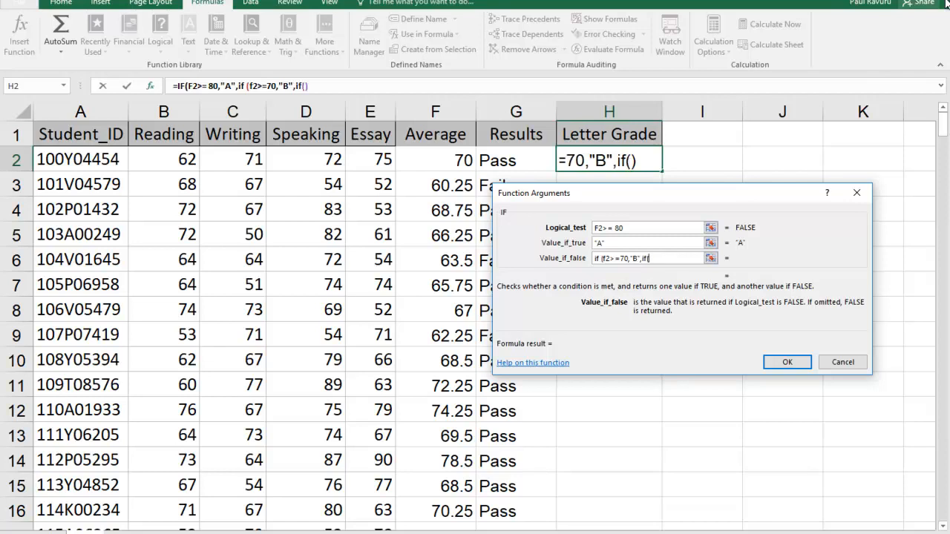
{"action": "type", "text": "f2"}
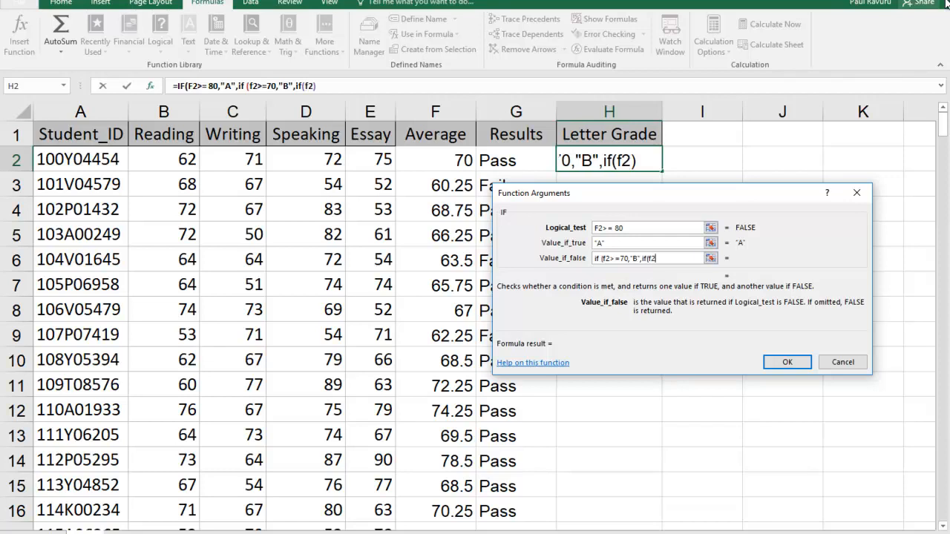
{"action": "type", "text": ">"}
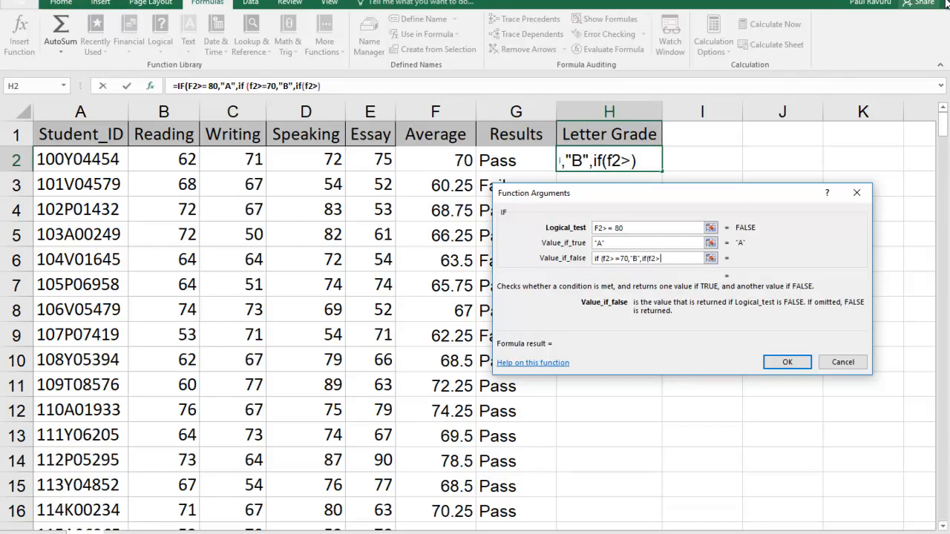
{"action": "type", "text": "+"}
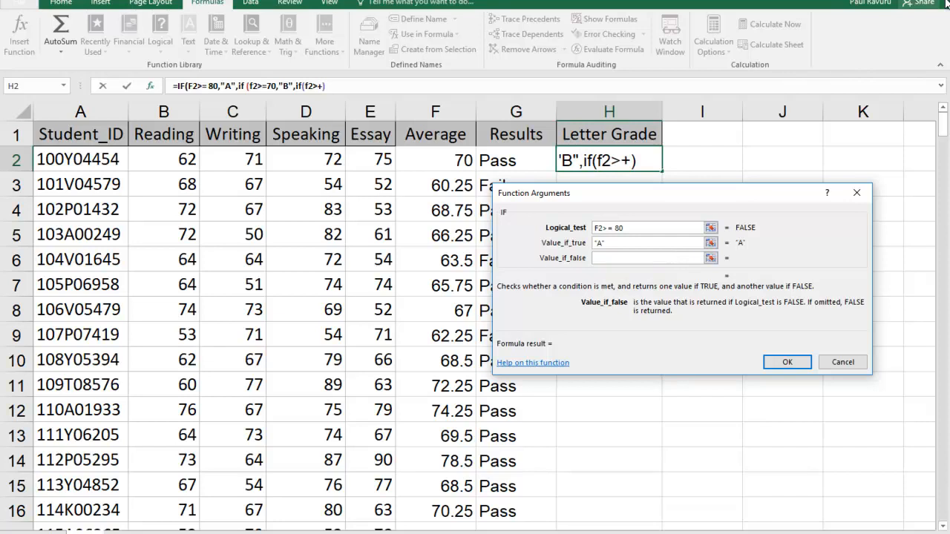
{"action": "key", "text": "BackSpace"}
{"action": "type", "text": "=6"}
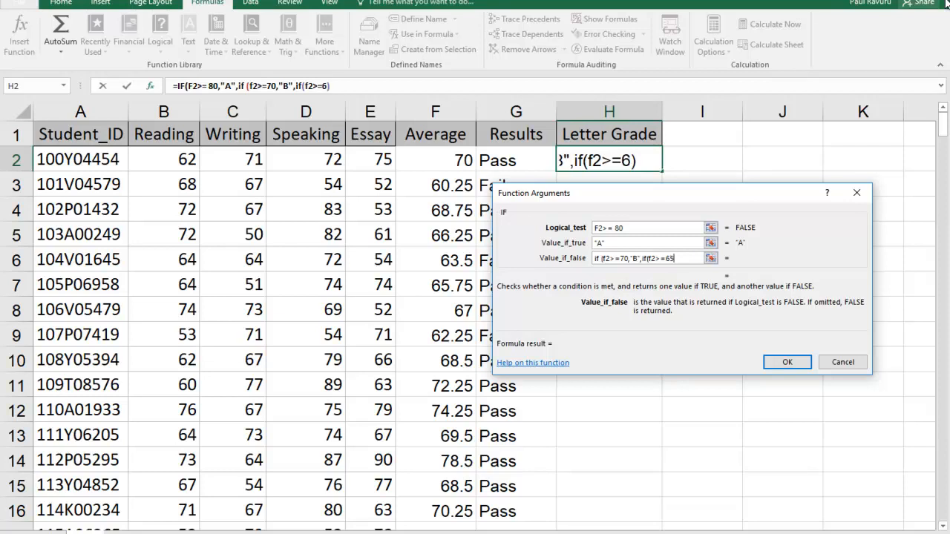
{"action": "type", "text": "5"}
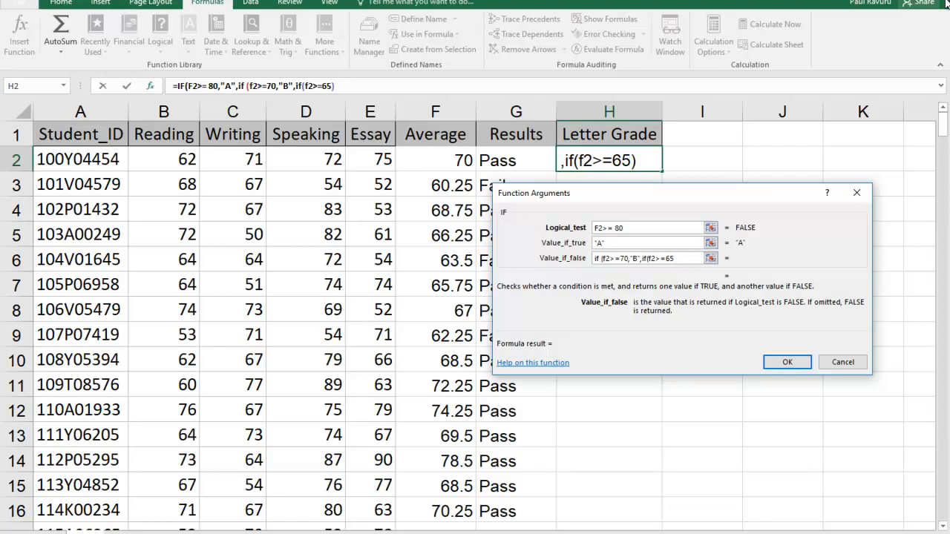
{"action": "type", "text": ",\""}
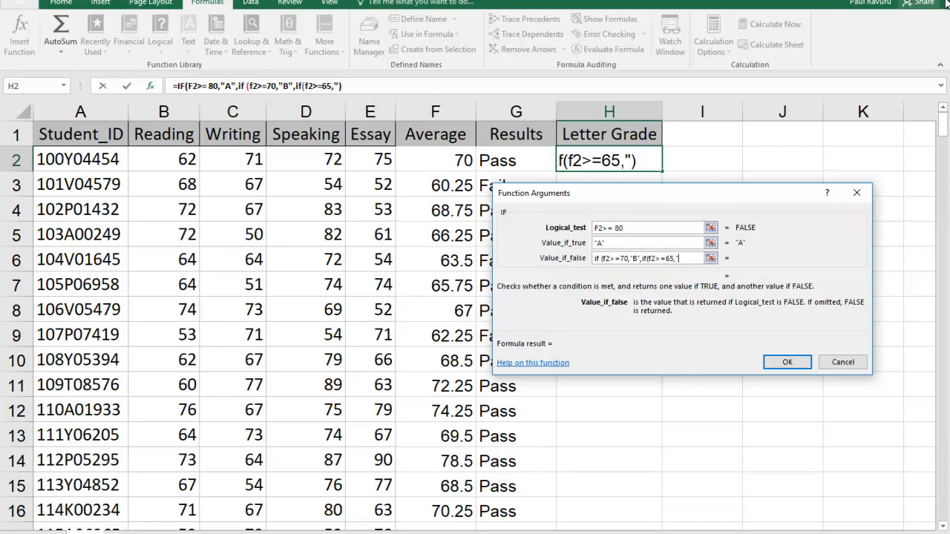
{"action": "type", "text": "C\""}
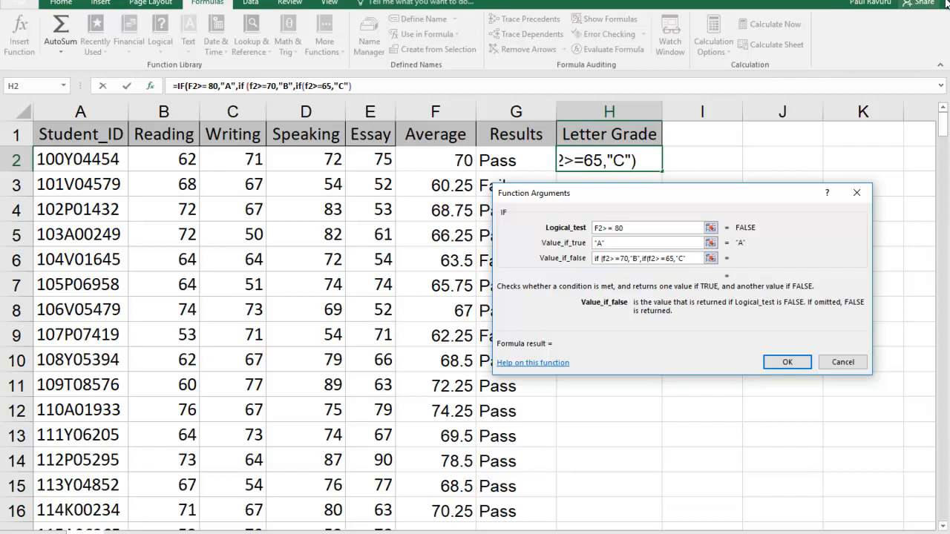
{"action": "type", "text": ","}
Step: Finish the nested IF with "Fail" as the last false value, close the parentheses and enter the formula in H2
{"action": "type", "text": "\"F"}
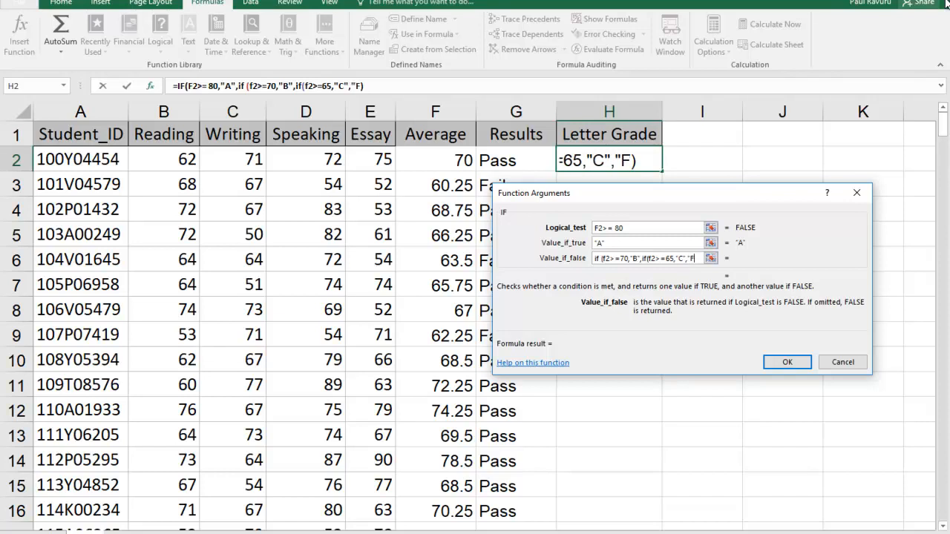
{"action": "type", "text": "ail"}
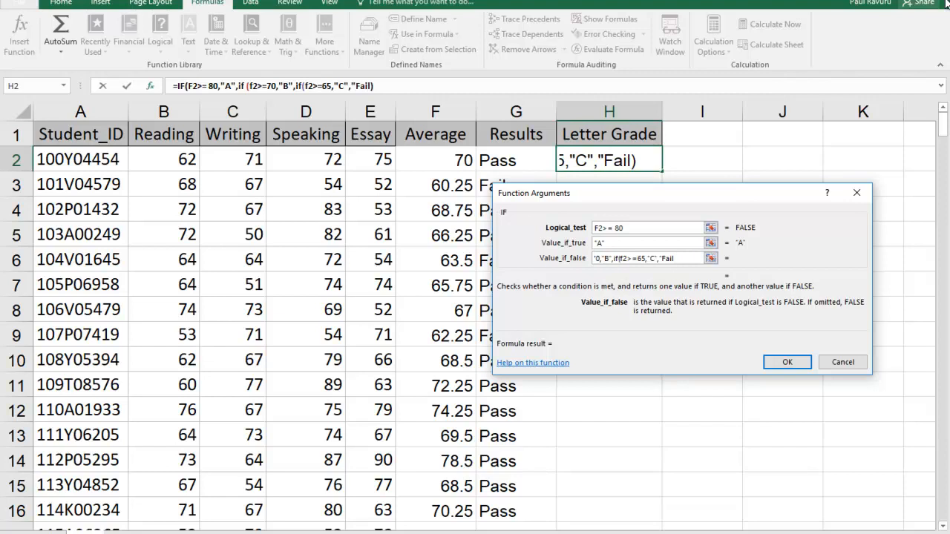
{"action": "type", "text": "\""}
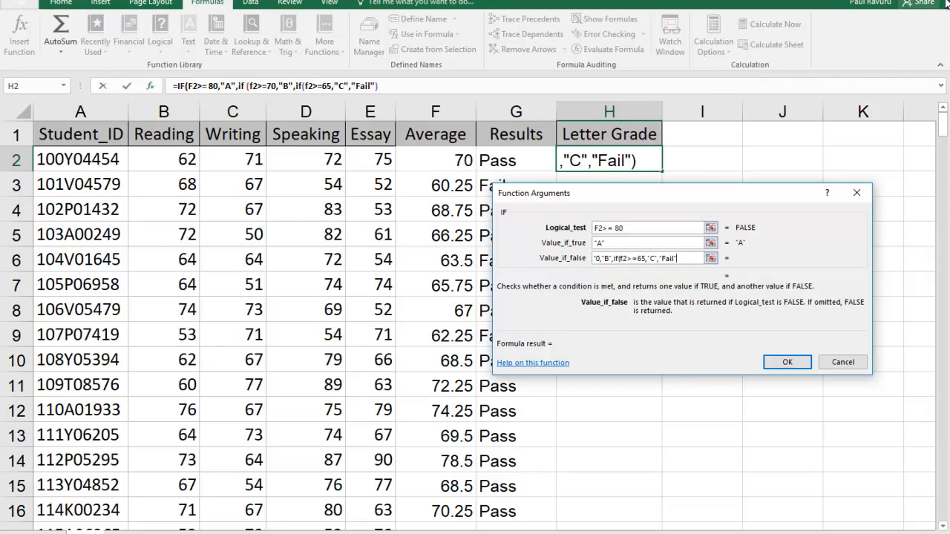
{"action": "type", "text": ")"}
{"action": "key", "text": "Return"}
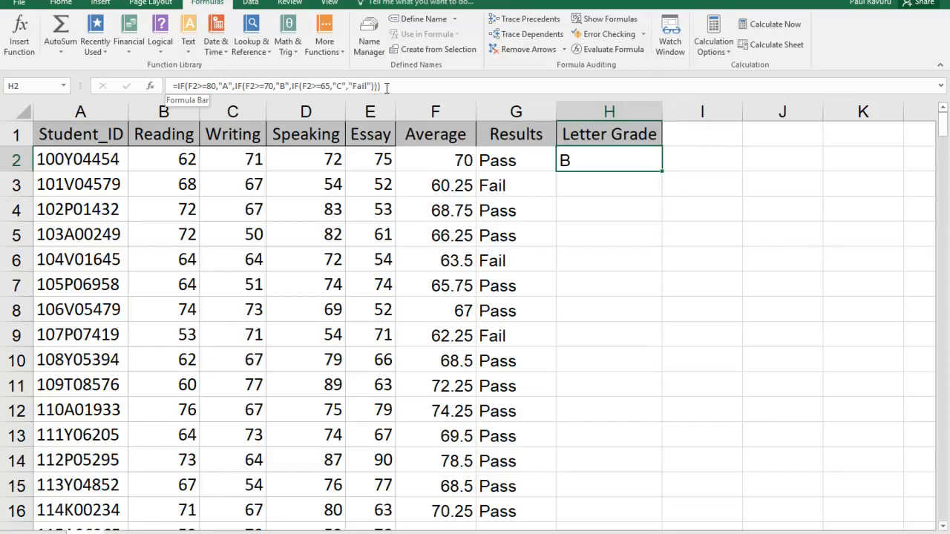
Step: Fill the letter grade formula from H2 down the column for all students and check the filled rows
{"action": "double_click", "coordinate": [663, 172]}
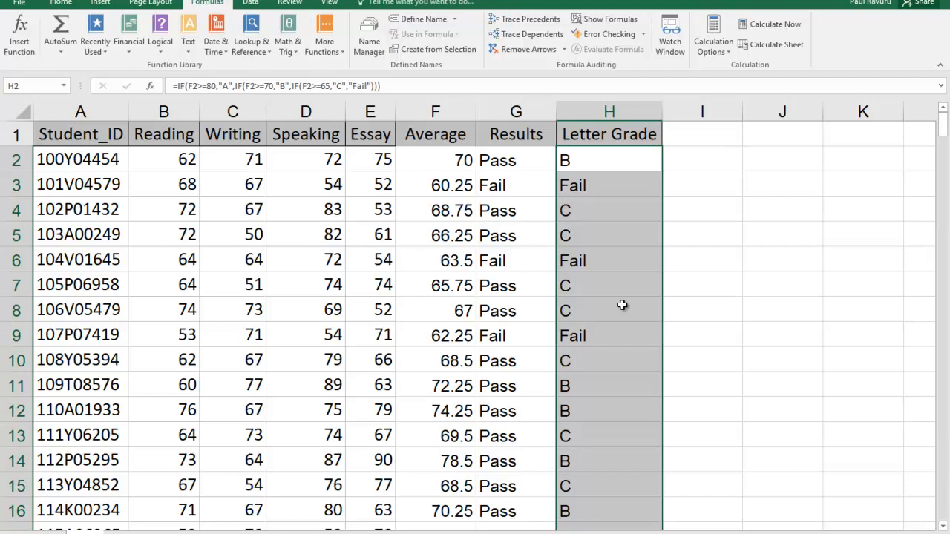
{"action": "scroll", "coordinate": [622, 306], "scroll_direction": "down", "scroll_amount": 20}
{"action": "scroll", "coordinate": [621, 305], "scroll_direction": "up", "scroll_amount": 20}
{"action": "left_click", "coordinate": [696, 176]}
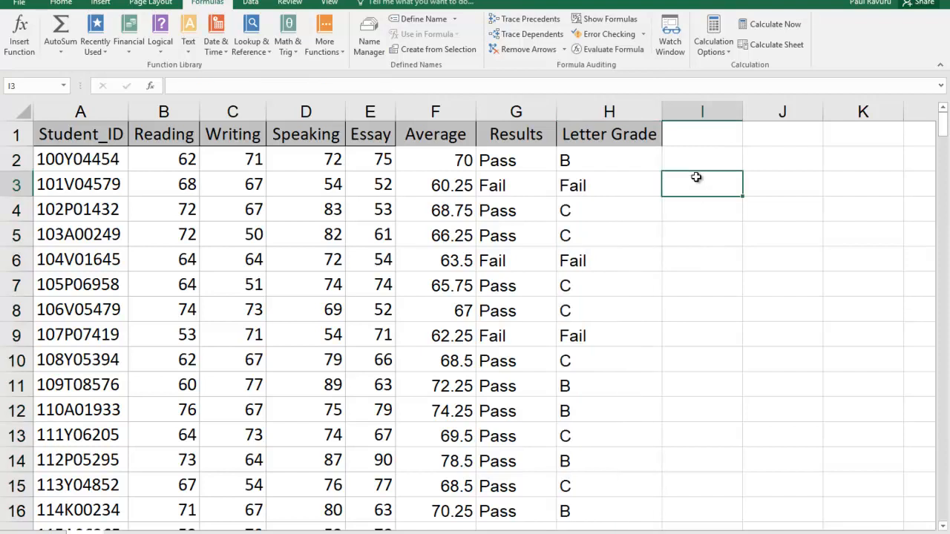
Step: Select the entire Letter Grade column H and bring up the cell formatting commands
{"action": "left_click", "coordinate": [609, 111]}
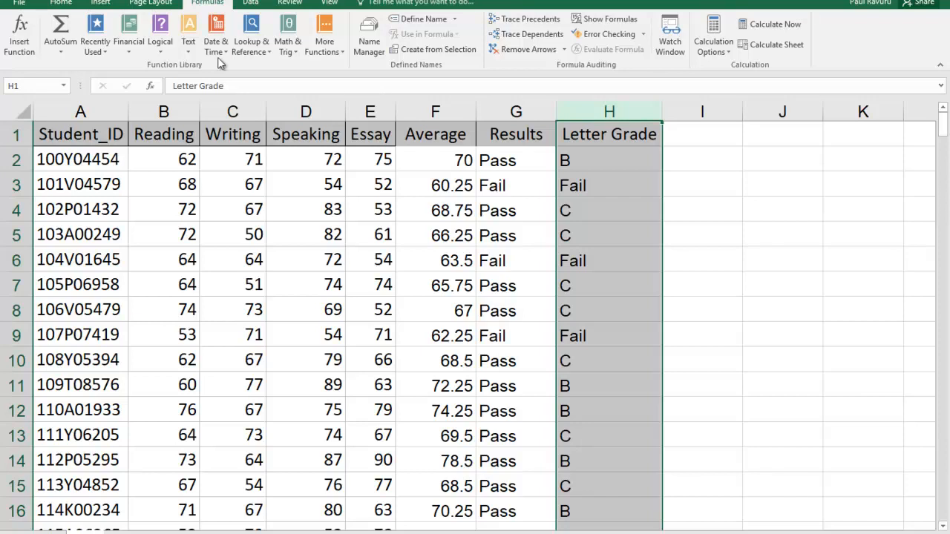
{"action": "left_click", "coordinate": [61, 5]}
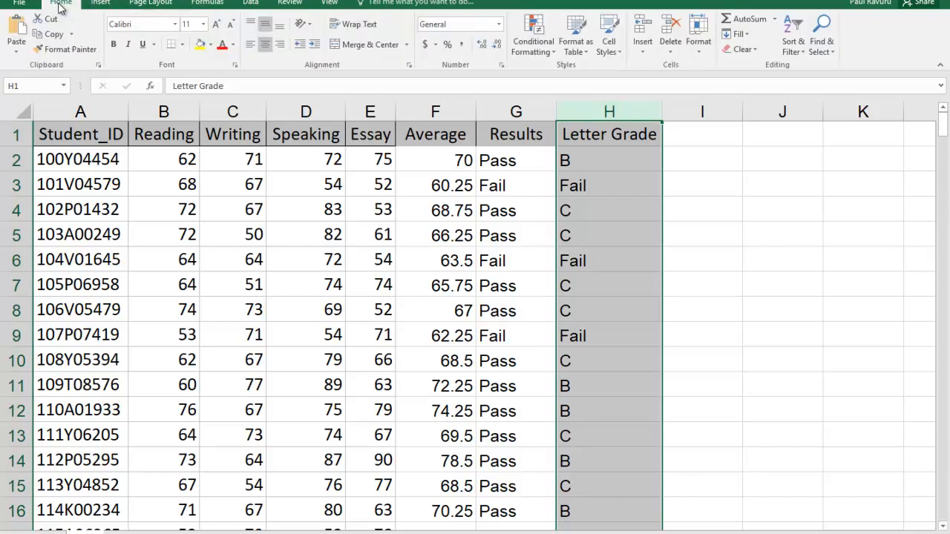